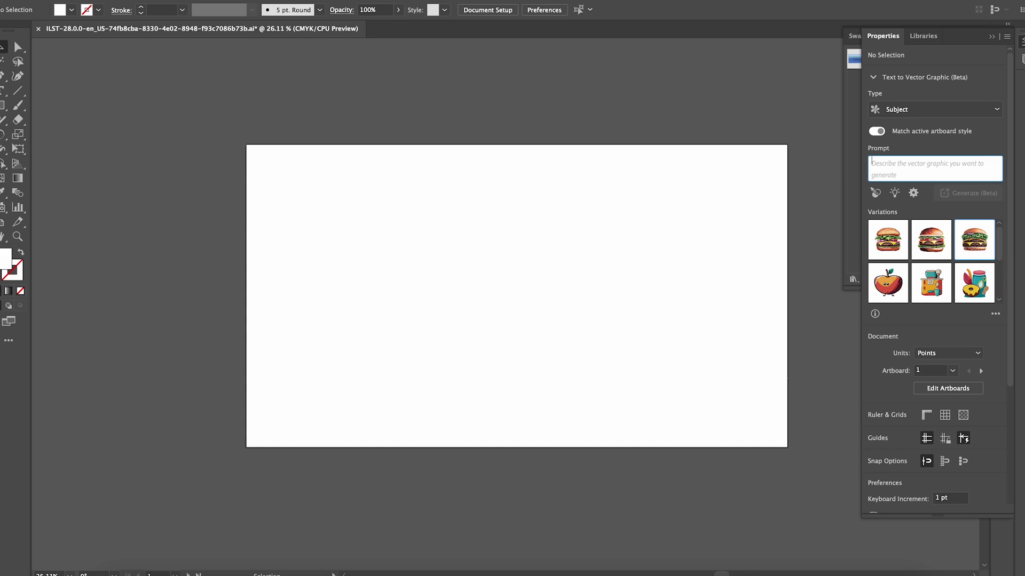
Generate vector art from the prompt 'A funny cartoon image of daily life objects'
{"action": "left_click", "coordinate": [727, 103]}
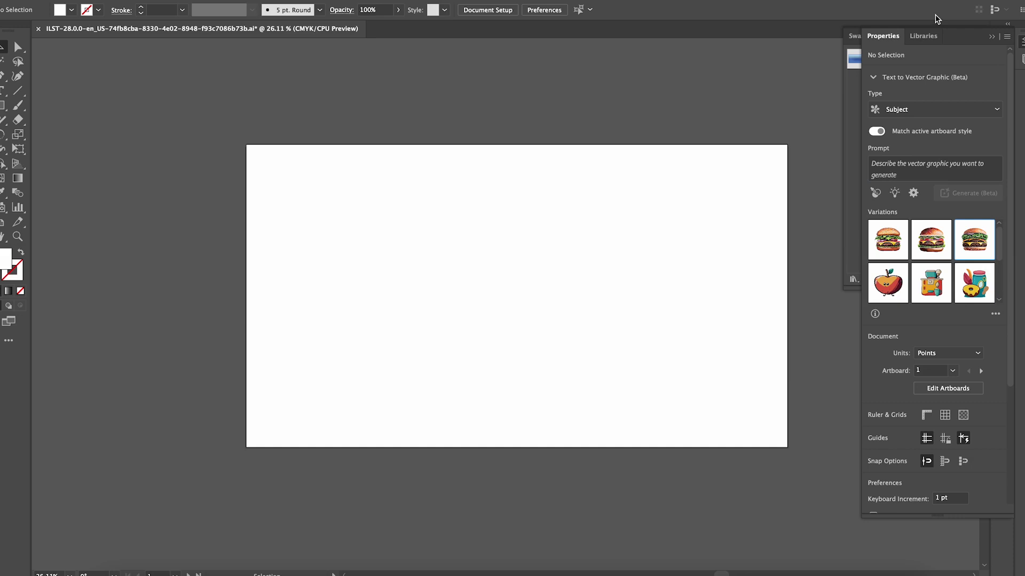
{"action": "left_click", "coordinate": [894, 170]}
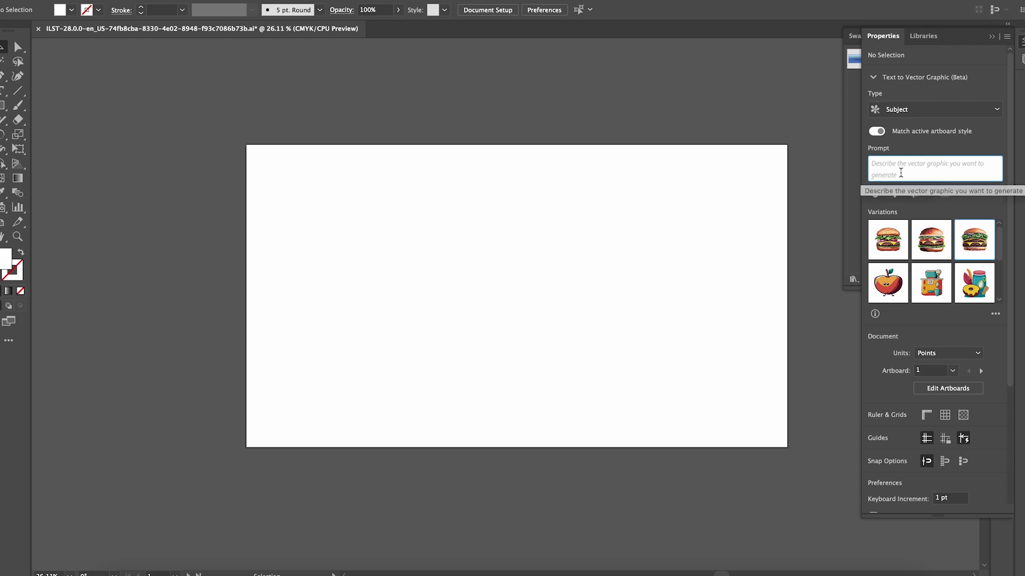
{"action": "type", "text": "A funny image"}
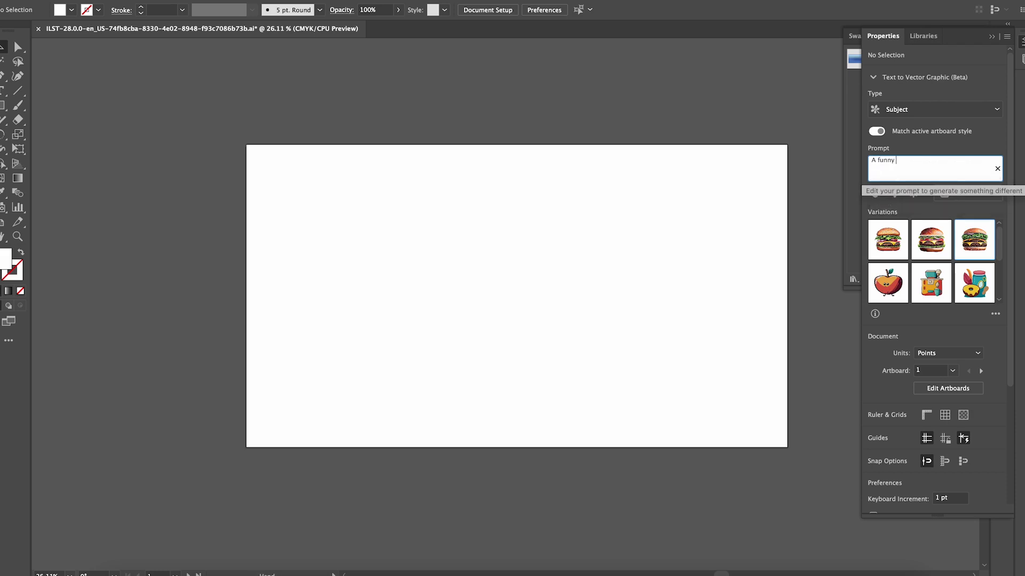
{"action": "key", "text": "BackSpace"}
{"action": "key", "text": "BackSpace"}
{"action": "key", "text": "BackSpace"}
{"action": "type", "text": "cartoon imag"}
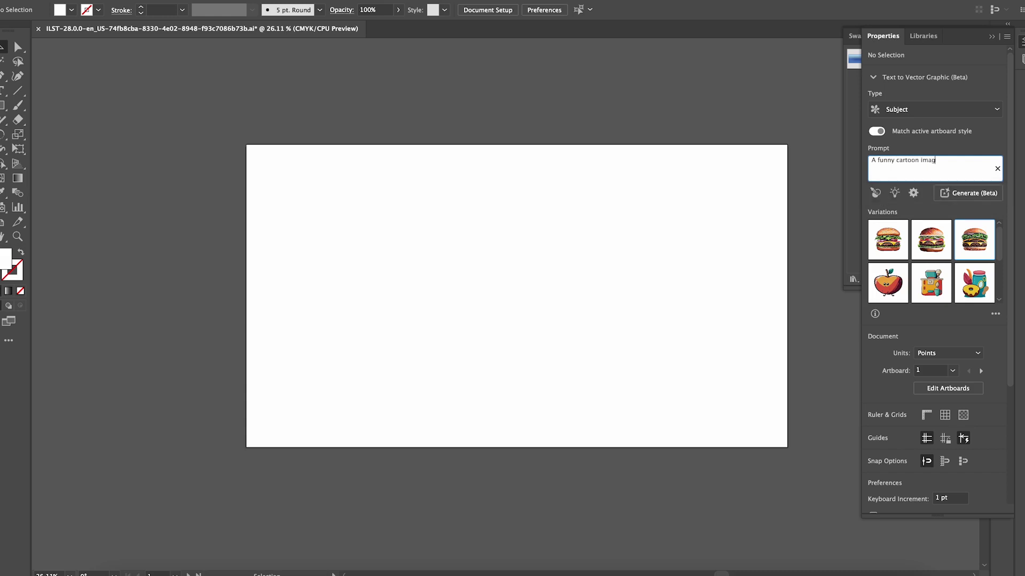
{"action": "type", "text": "e of daily life objects"}
{"action": "key", "text": "Return"}
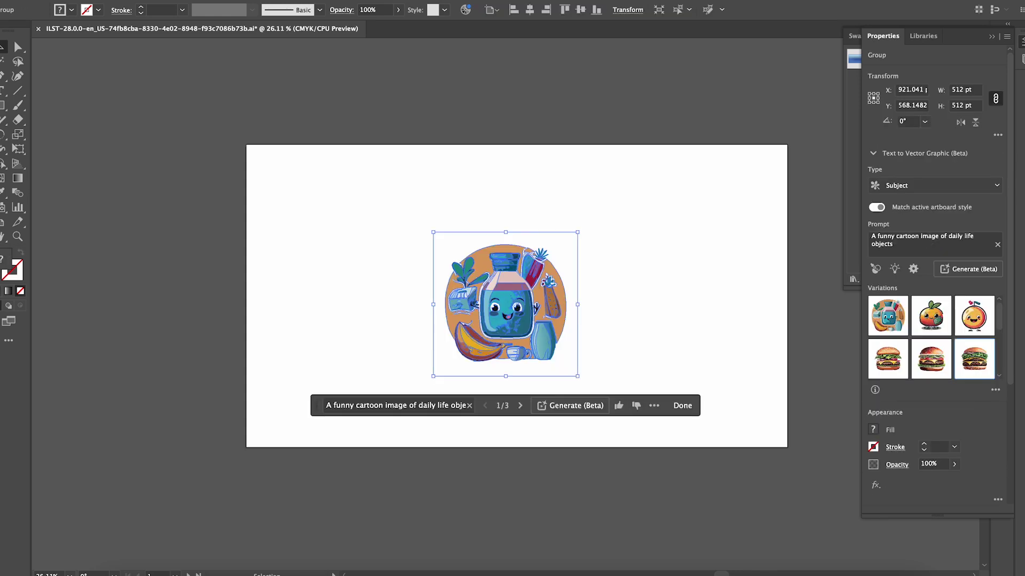
Try the apple variation, then keep the third variation, the smiling orange character
{"action": "left_click", "coordinate": [674, 298]}
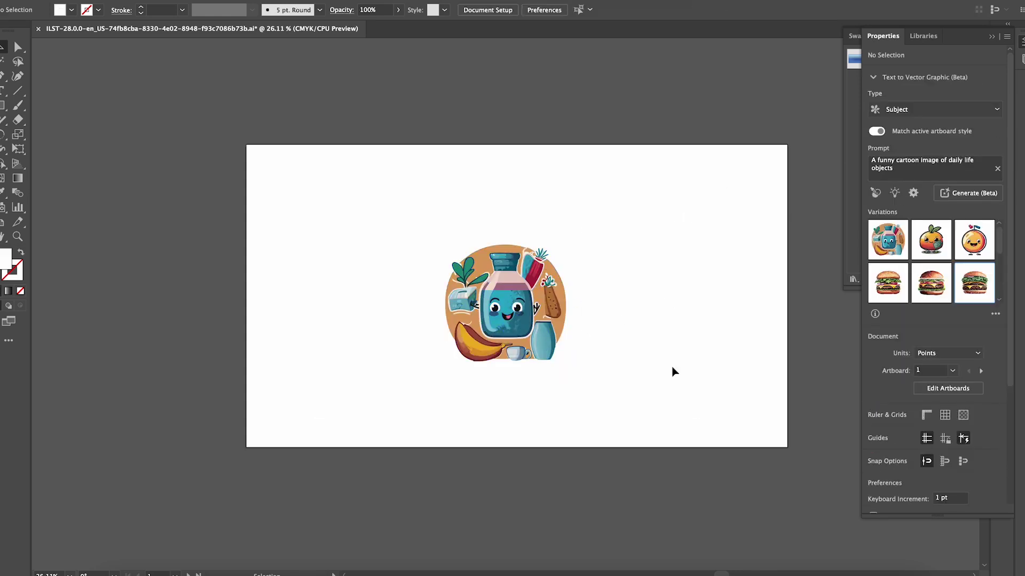
{"action": "left_click", "coordinate": [551, 258]}
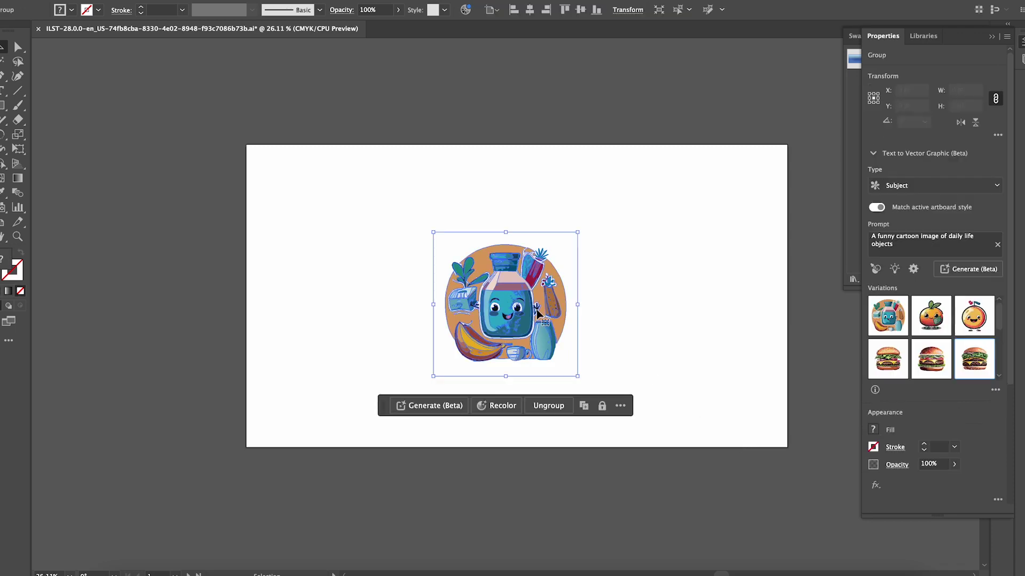
{"action": "left_click", "coordinate": [939, 323]}
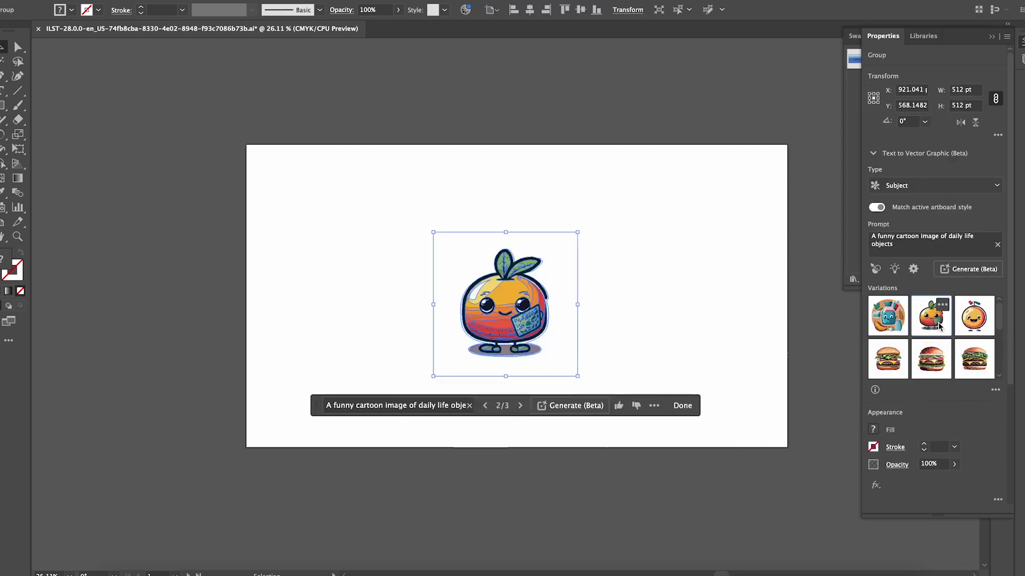
{"action": "left_click", "coordinate": [661, 250]}
{"action": "left_click", "coordinate": [980, 319]}
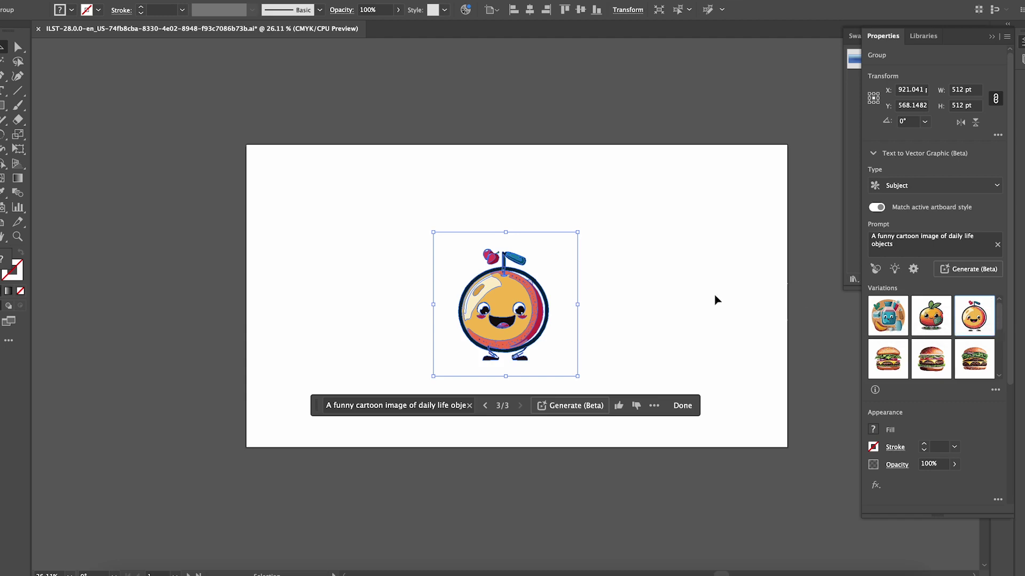
{"action": "left_click", "coordinate": [686, 306]}
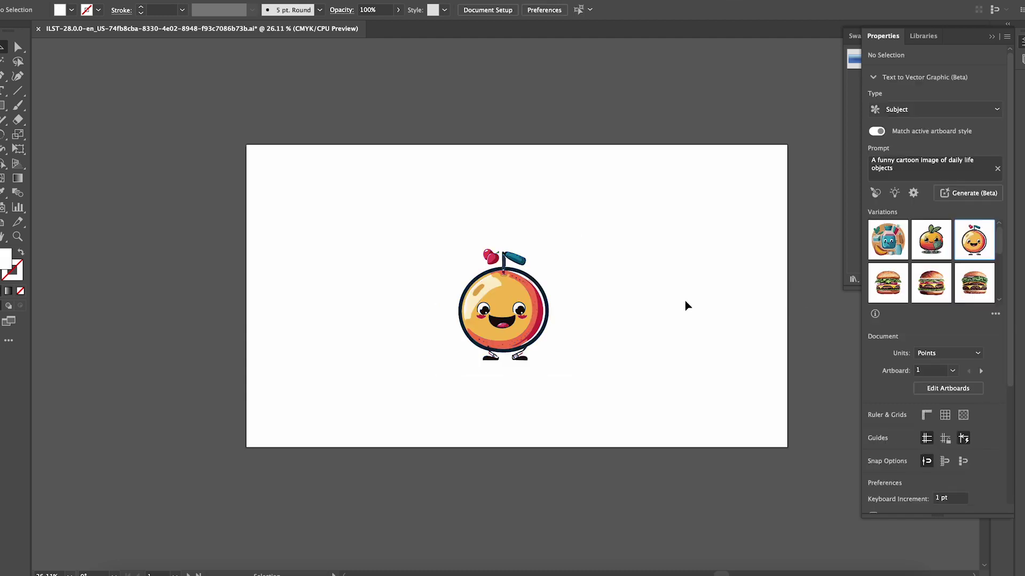
Select the orange character and enter its group, undoing an accidental move
{"action": "scroll", "coordinate": [609, 241], "scroll_direction": "up", "scroll_amount": 3}
{"action": "scroll", "coordinate": [499, 302], "scroll_direction": "down", "scroll_amount": 3}
{"action": "left_click_drag", "start_coordinate": [601, 122], "coordinate": [273, 435]}
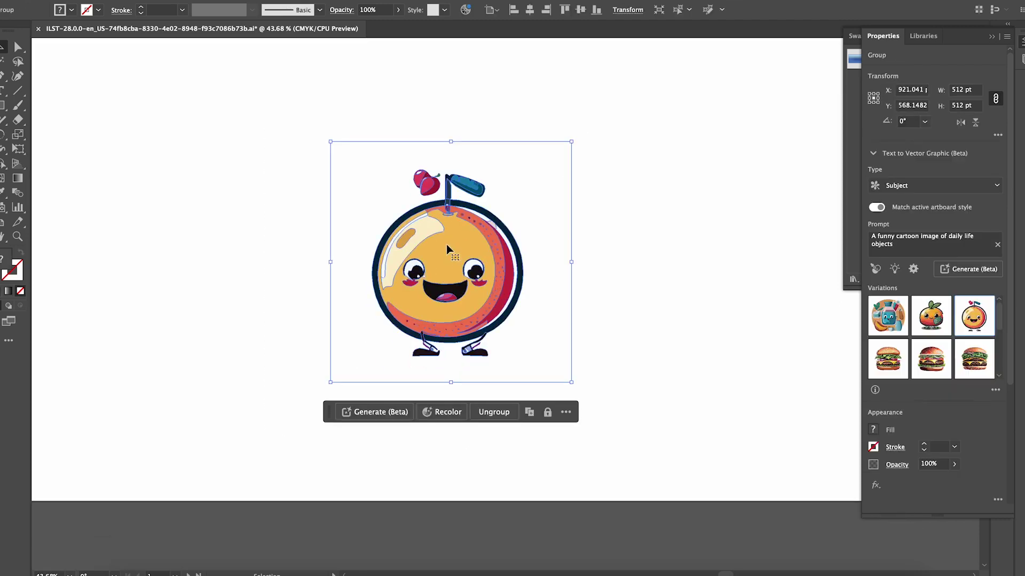
{"action": "double_click", "coordinate": [437, 248]}
{"action": "left_click_drag", "start_coordinate": [436, 249], "coordinate": [585, 249]}
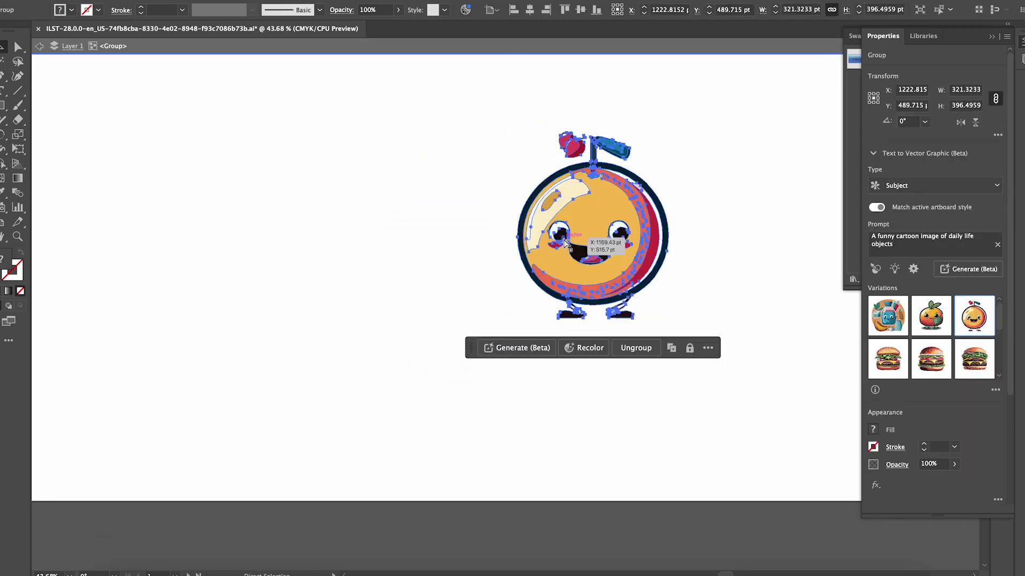
{"action": "key", "text": "ctrl+z"}
Enter the inner body group, pull the body and right foot apart, then undo
{"action": "double_click", "coordinate": [453, 251]}
{"action": "left_click_drag", "start_coordinate": [270, 258], "coordinate": [267, 294]}
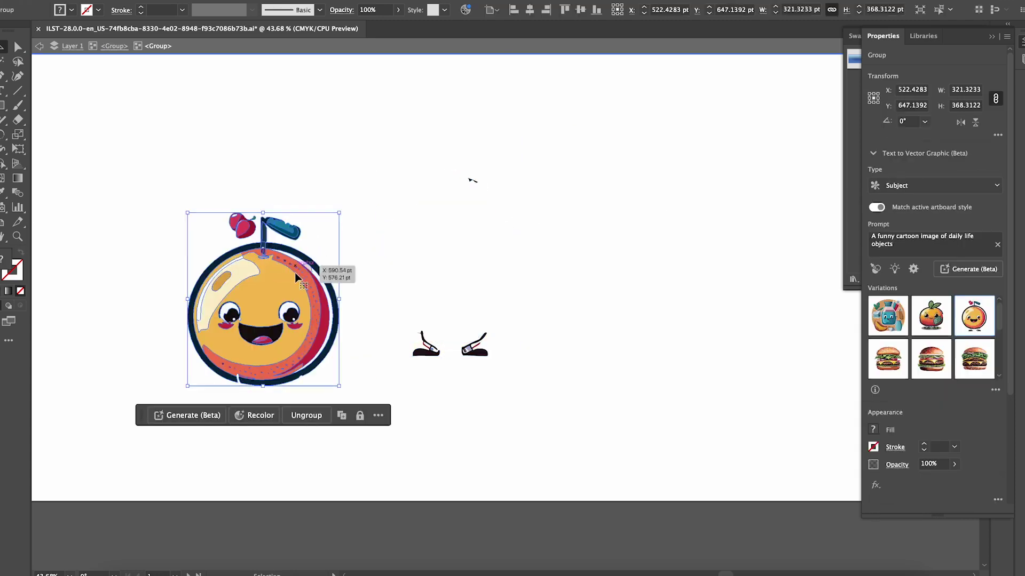
{"action": "key", "text": "a"}
{"action": "key", "text": "v"}
{"action": "left_click_drag", "start_coordinate": [474, 351], "coordinate": [667, 383]}
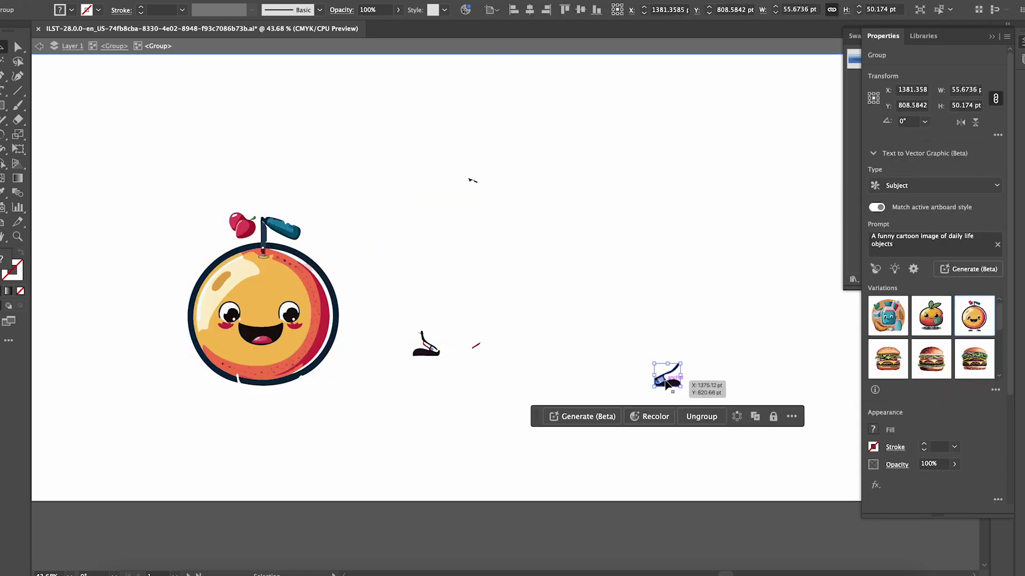
{"action": "key", "text": "ctrl+z"}
{"action": "key", "text": "ctrl+z"}
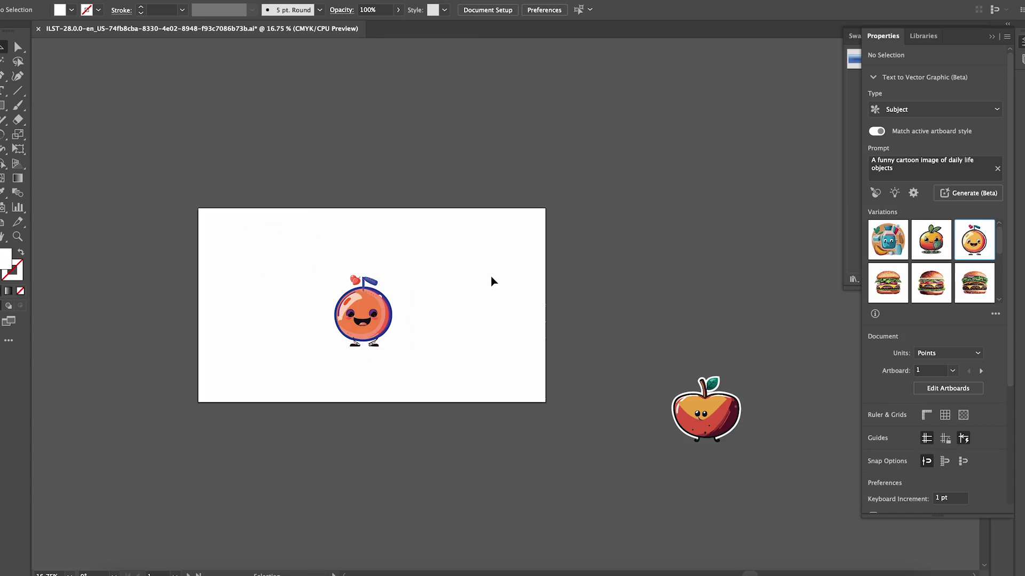
Pan across all artboards and marquee-select the orange character on the first artboard
{"action": "scroll", "coordinate": [393, 333], "scroll_direction": "right", "scroll_amount": 5}
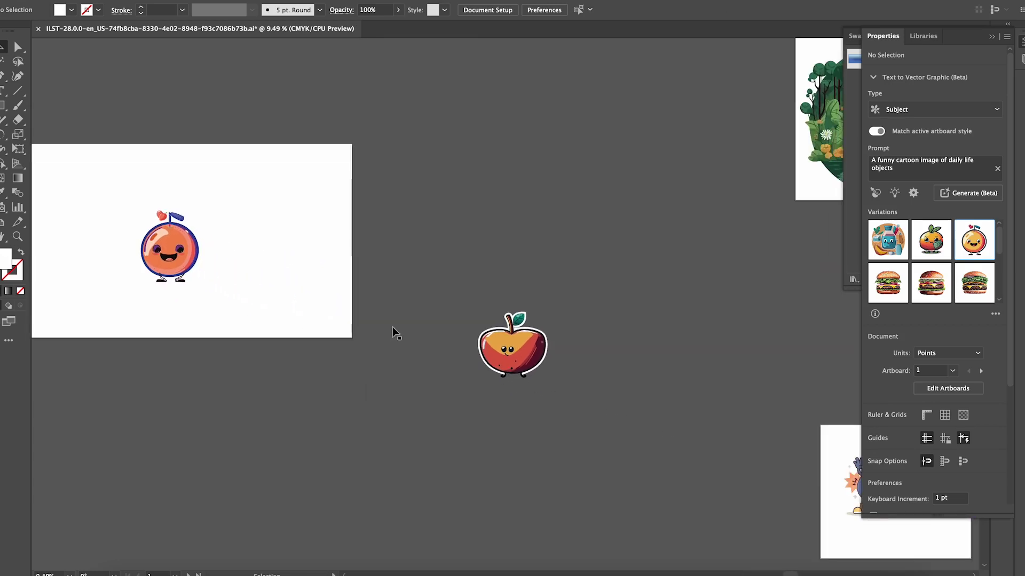
{"action": "scroll", "coordinate": [392, 326], "scroll_direction": "down", "scroll_amount": 3}
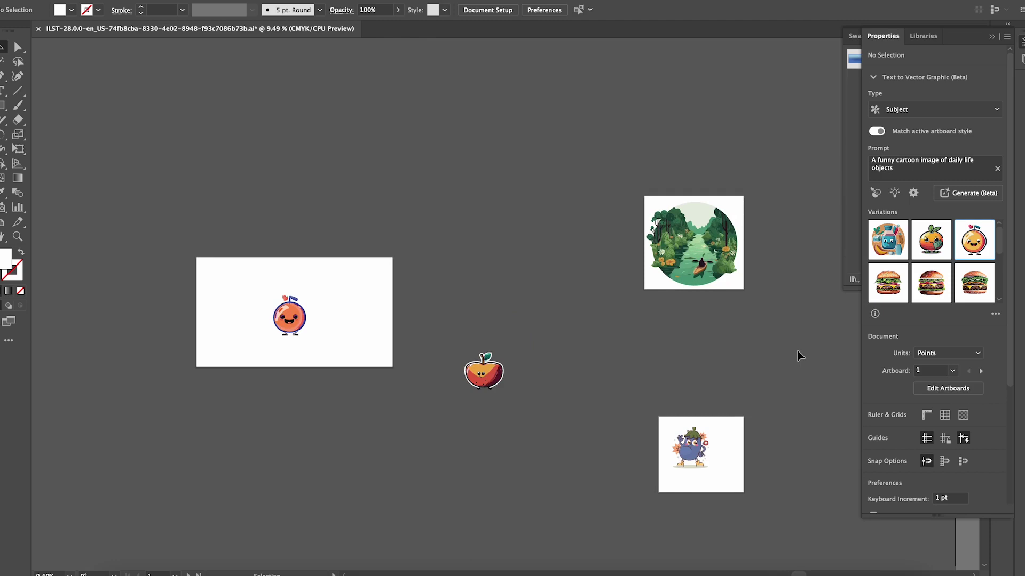
{"action": "left_click_drag", "start_coordinate": [355, 250], "coordinate": [118, 440]}
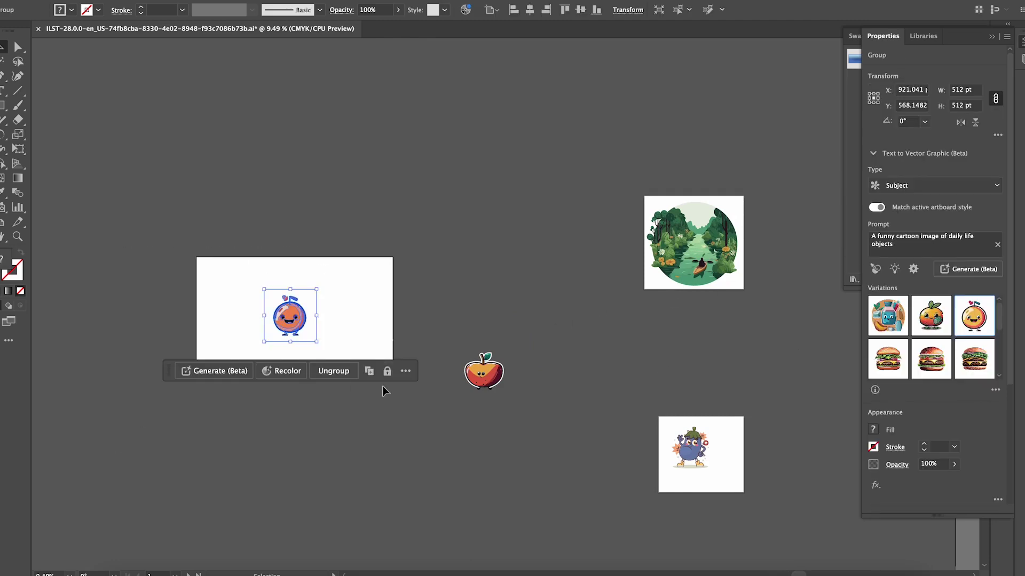
Sample the purple character's style and regenerate the orange as a brown acorn character
{"action": "left_click", "coordinate": [876, 270]}
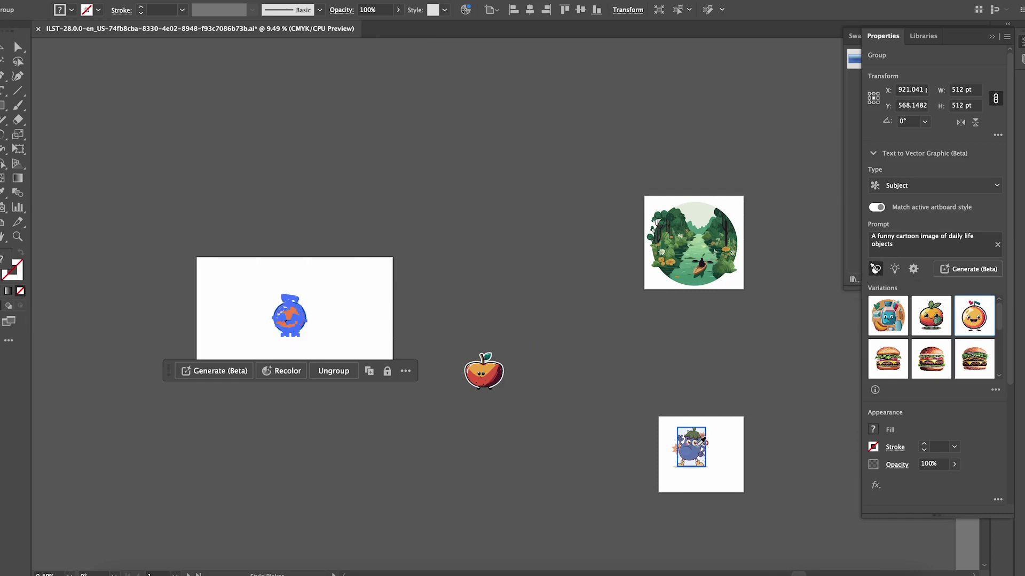
{"action": "left_click", "coordinate": [700, 442]}
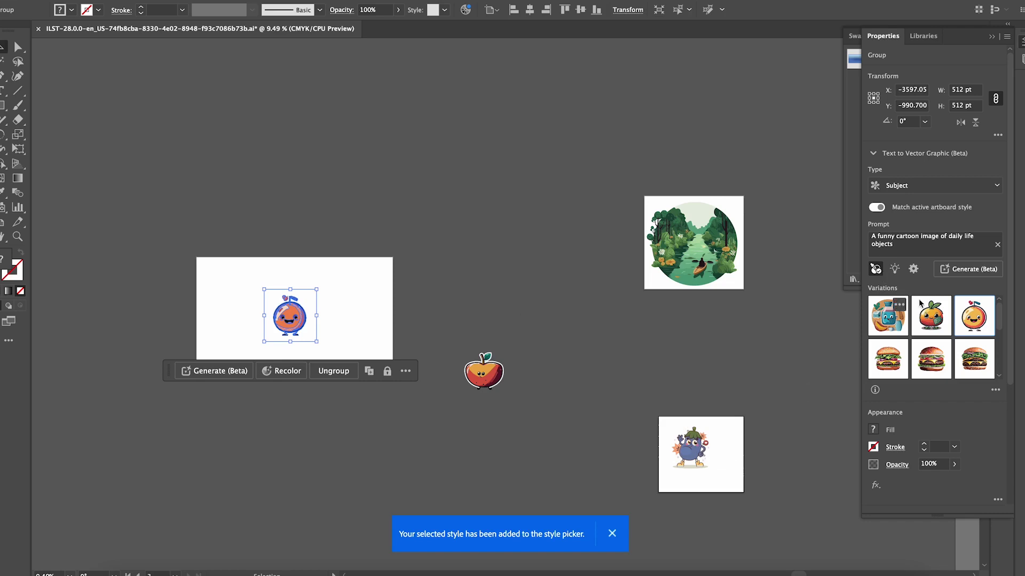
{"action": "left_click", "coordinate": [982, 270]}
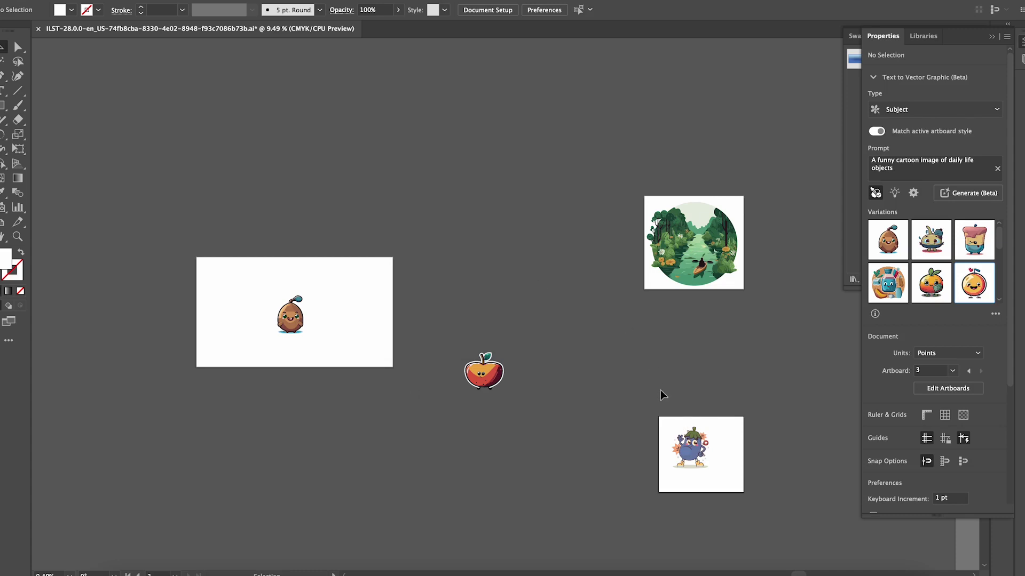
Move the purple character from its artboard to beside the acorn
{"action": "left_click", "coordinate": [692, 453]}
{"action": "left_click_drag", "start_coordinate": [692, 452], "coordinate": [346, 308]}
{"action": "left_click", "coordinate": [221, 310]}
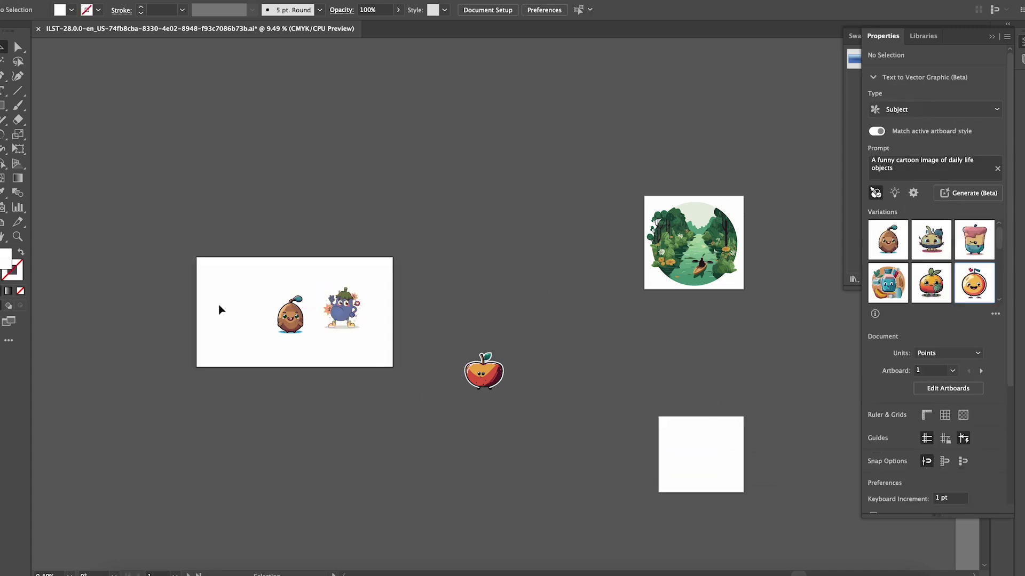
Zoom in and swap the acorn for the cup character variation
{"action": "scroll", "coordinate": [220, 307], "scroll_direction": "up", "scroll_amount": 3}
{"action": "scroll", "coordinate": [400, 380], "scroll_direction": "up", "scroll_amount": 2}
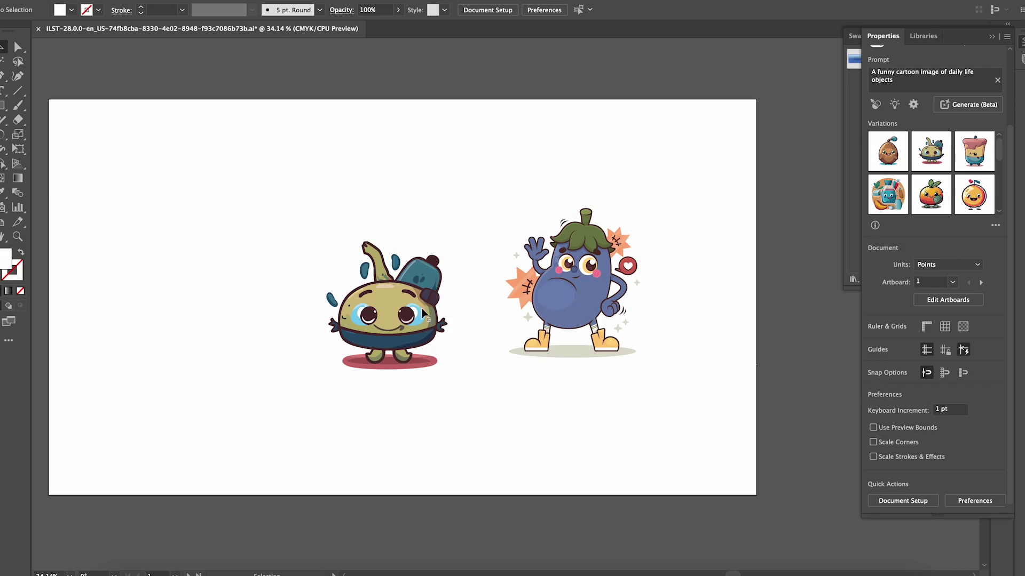
{"action": "left_click", "coordinate": [424, 312]}
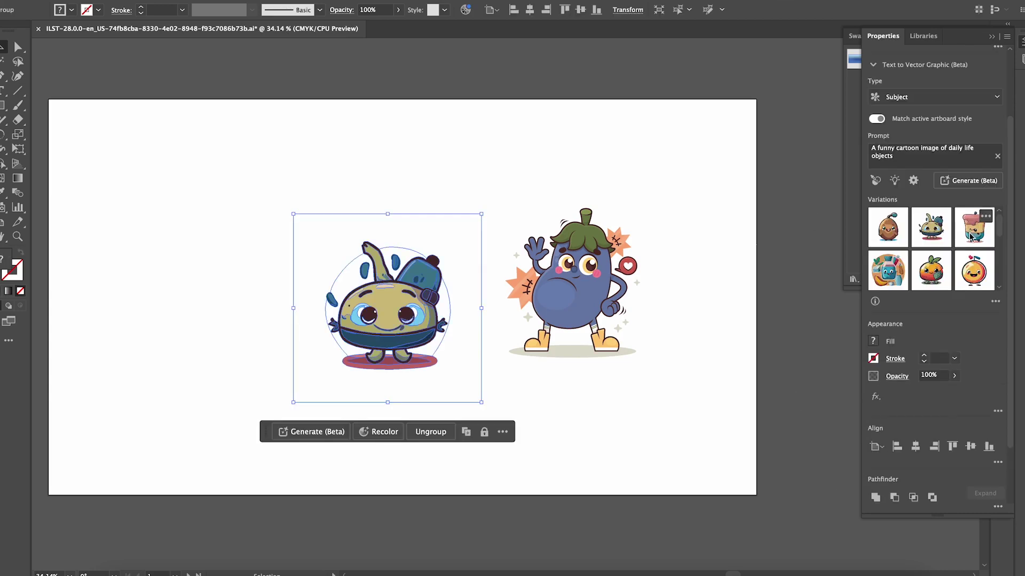
{"action": "left_click", "coordinate": [971, 236]}
{"action": "left_click", "coordinate": [614, 416]}
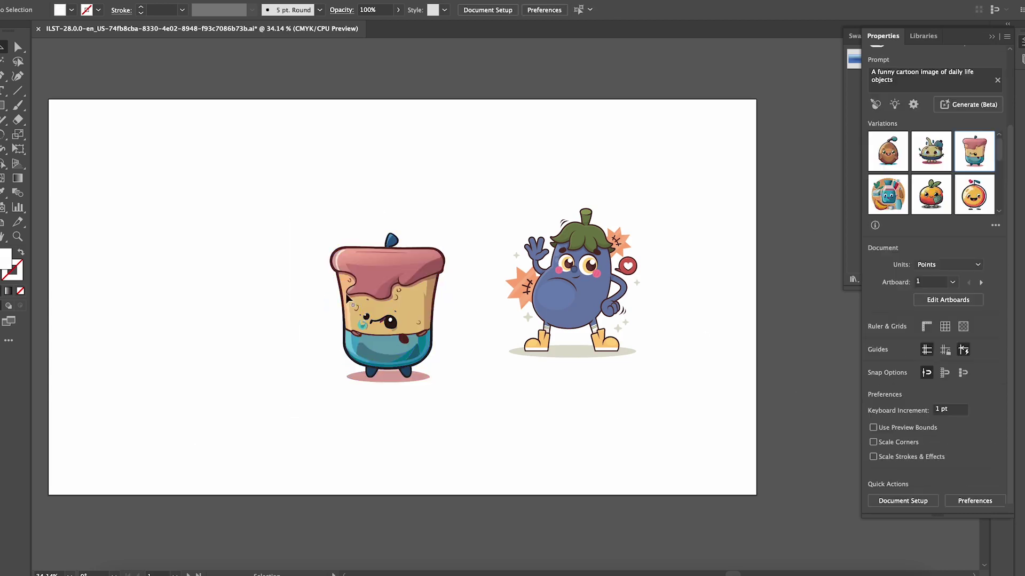
{"action": "left_click", "coordinate": [584, 275]}
{"action": "left_click", "coordinate": [744, 439]}
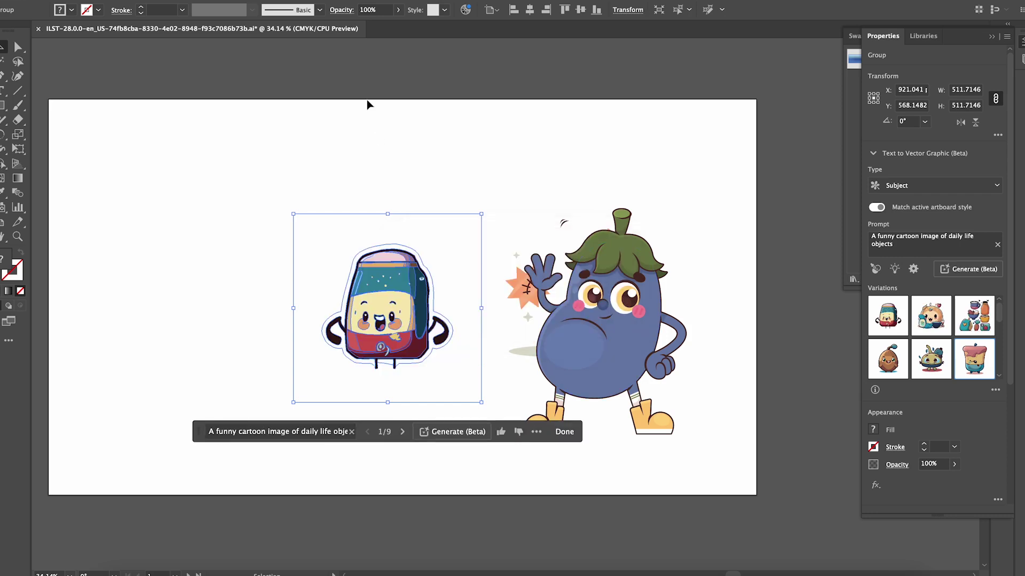
{"action": "left_click", "coordinate": [329, 184]}
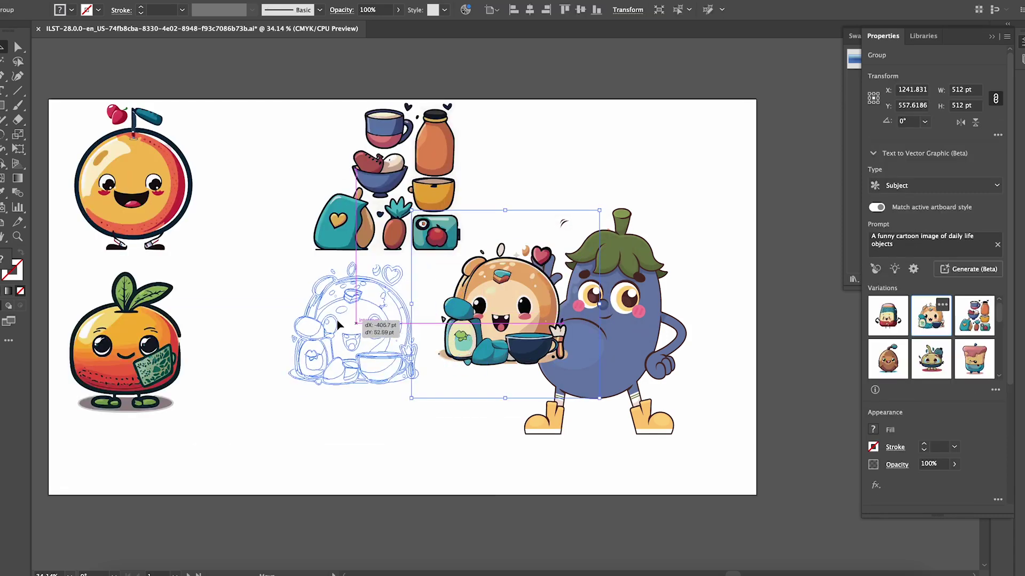
{"action": "left_click_drag", "start_coordinate": [341, 328], "coordinate": [365, 366]}
{"action": "left_click_drag", "start_coordinate": [228, 105], "coordinate": [74, 547]}
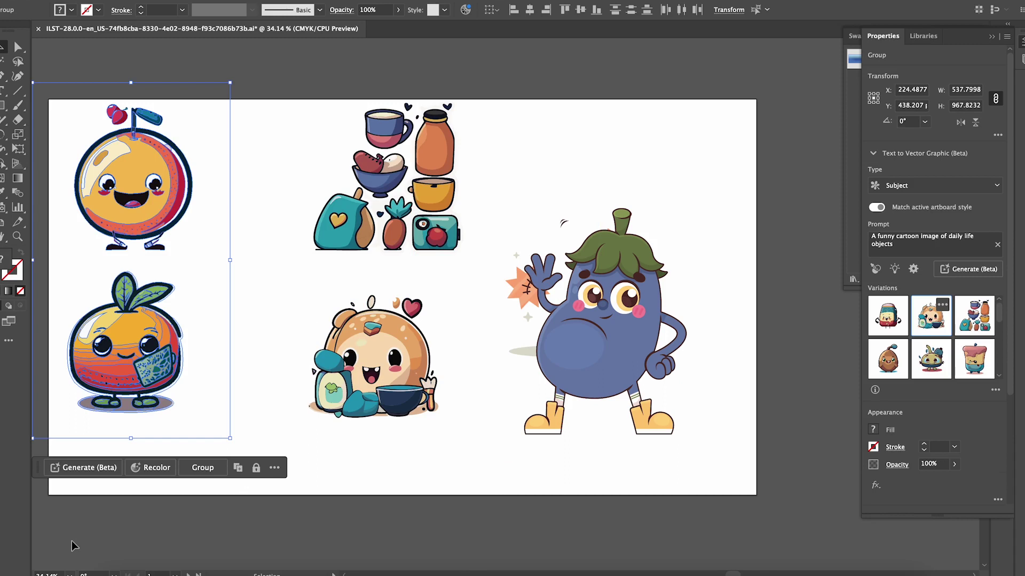
{"action": "left_click", "coordinate": [297, 464]}
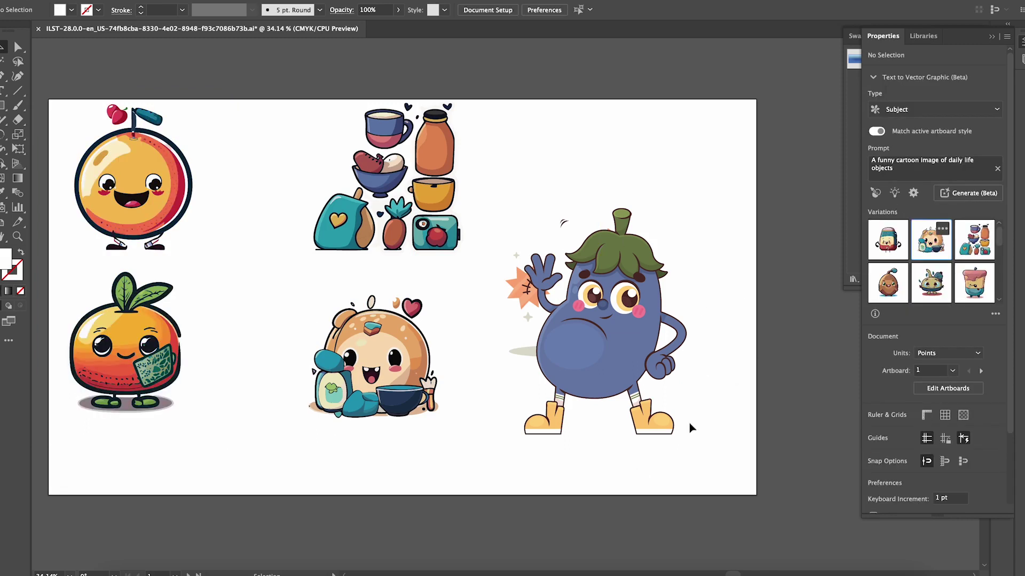
{"action": "left_click_drag", "start_coordinate": [483, 93], "coordinate": [229, 481]}
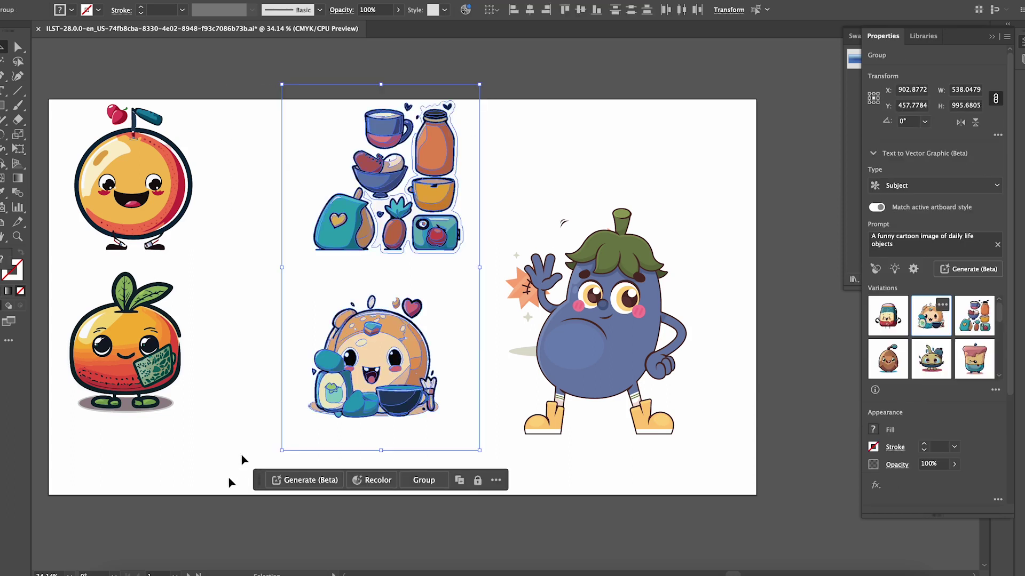
{"action": "left_click", "coordinate": [527, 171]}
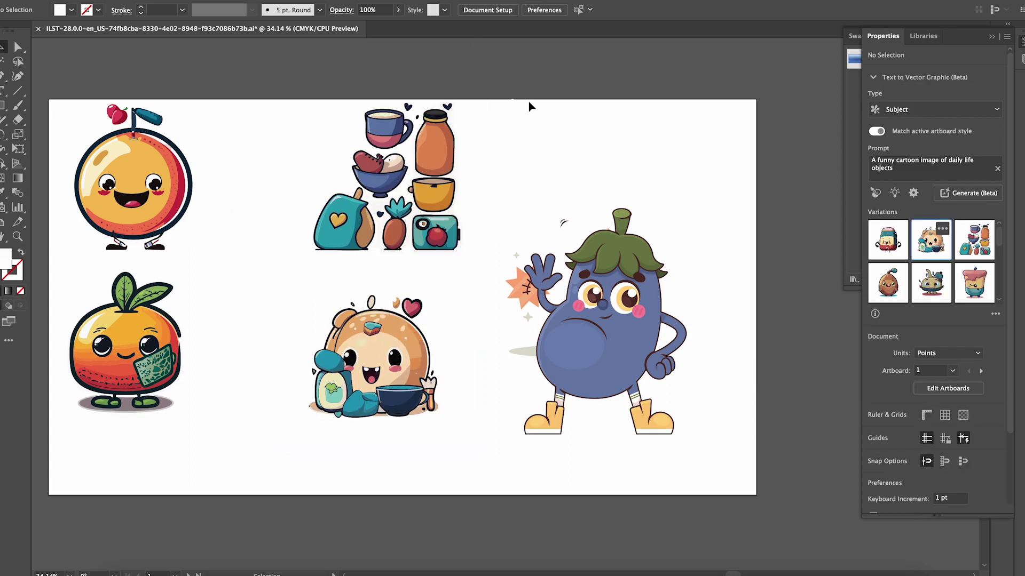
{"action": "left_click_drag", "start_coordinate": [529, 104], "coordinate": [566, 251]}
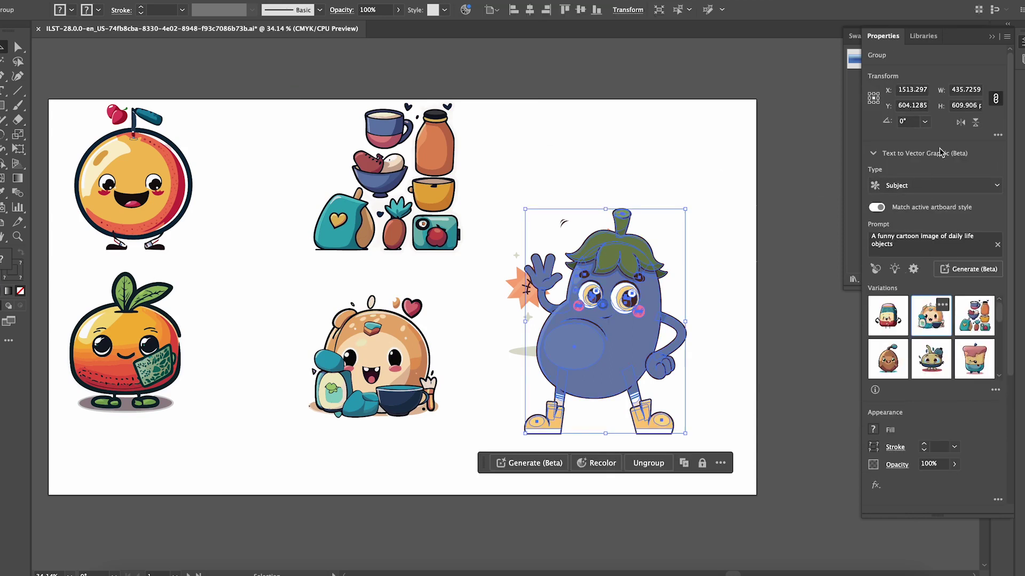
Set the graphic type to Scene and regenerate the bread character as a teal scene
{"action": "left_click", "coordinate": [365, 337]}
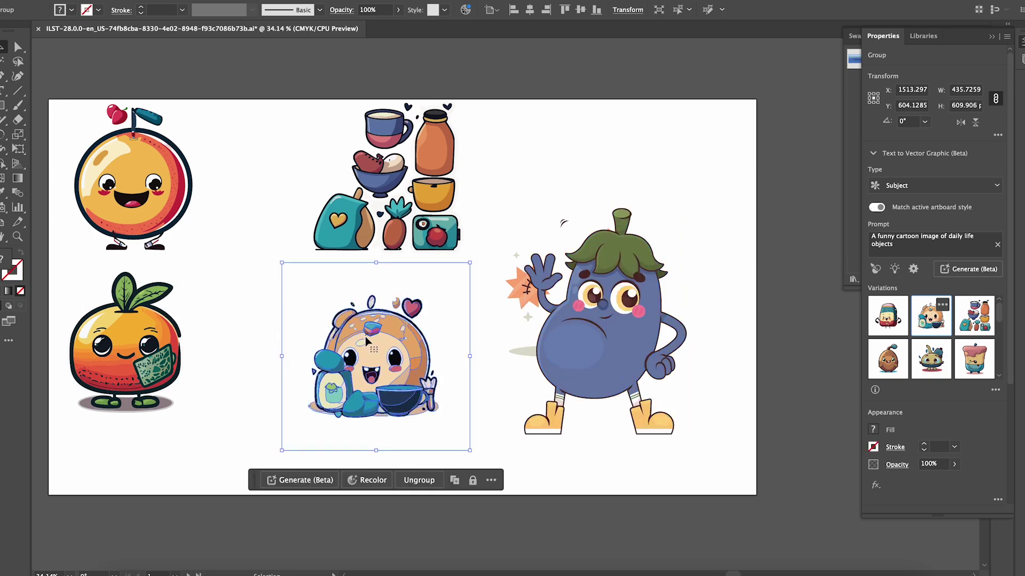
{"action": "left_click", "coordinate": [961, 186]}
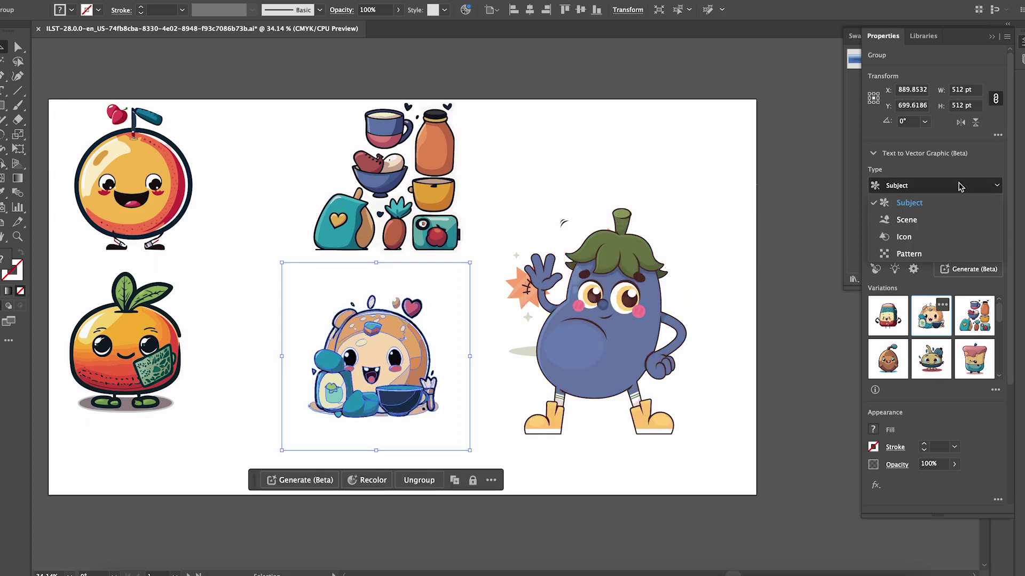
{"action": "left_click", "coordinate": [947, 221]}
{"action": "left_click", "coordinate": [971, 269]}
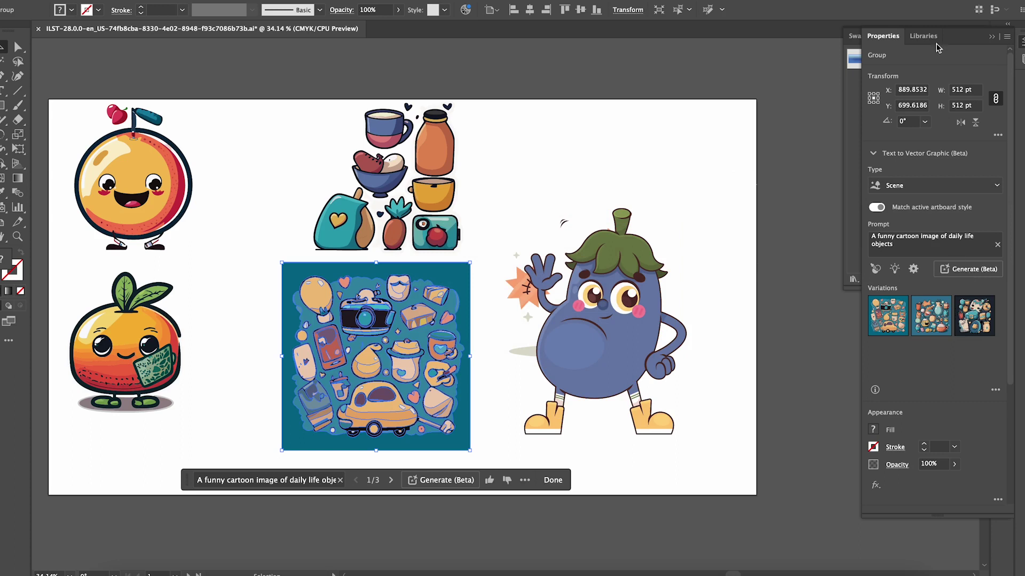
{"action": "left_click", "coordinate": [723, 187]}
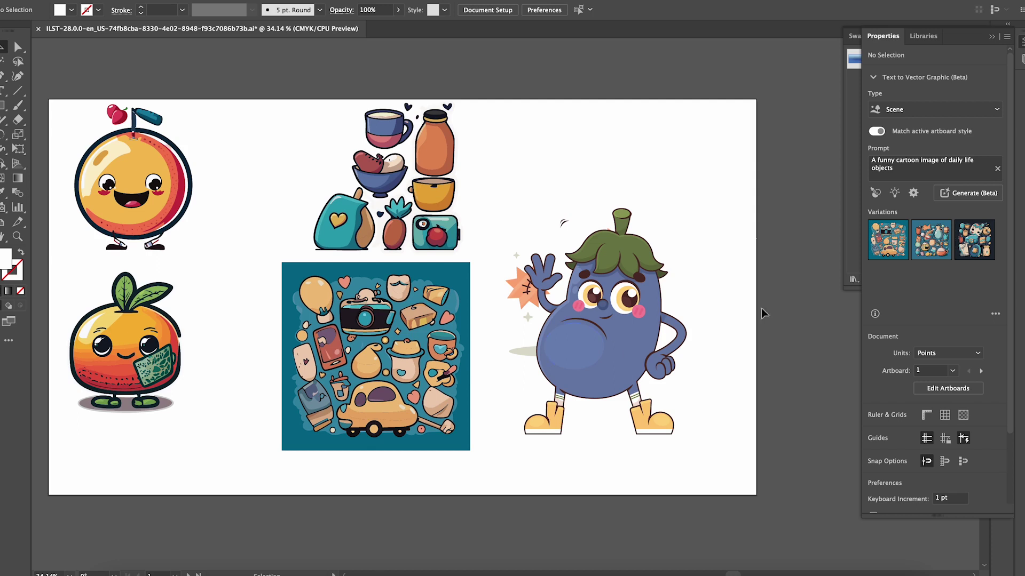
{"action": "mouse_move", "coordinate": [934, 240]}
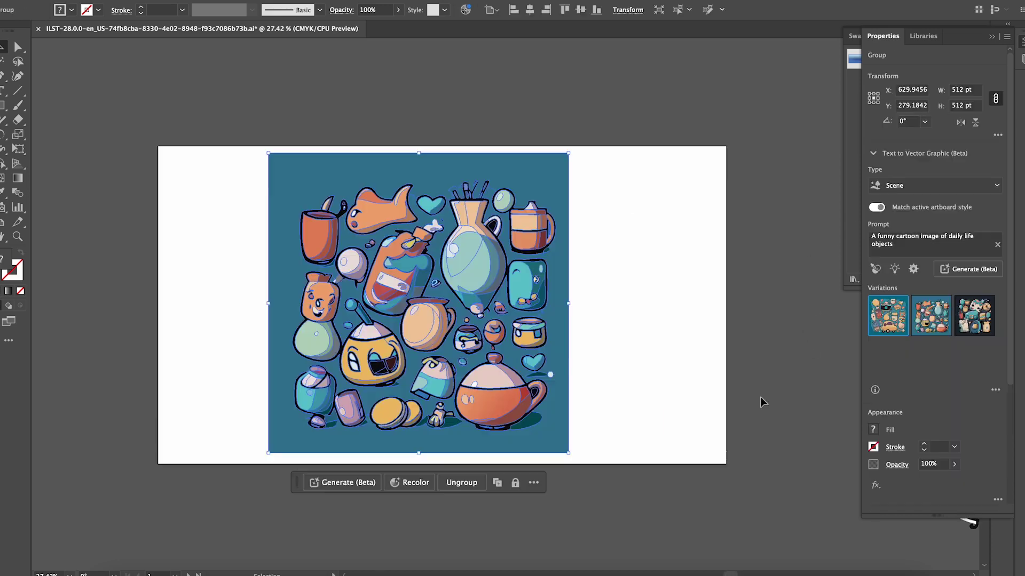
{"action": "left_click", "coordinate": [972, 522]}
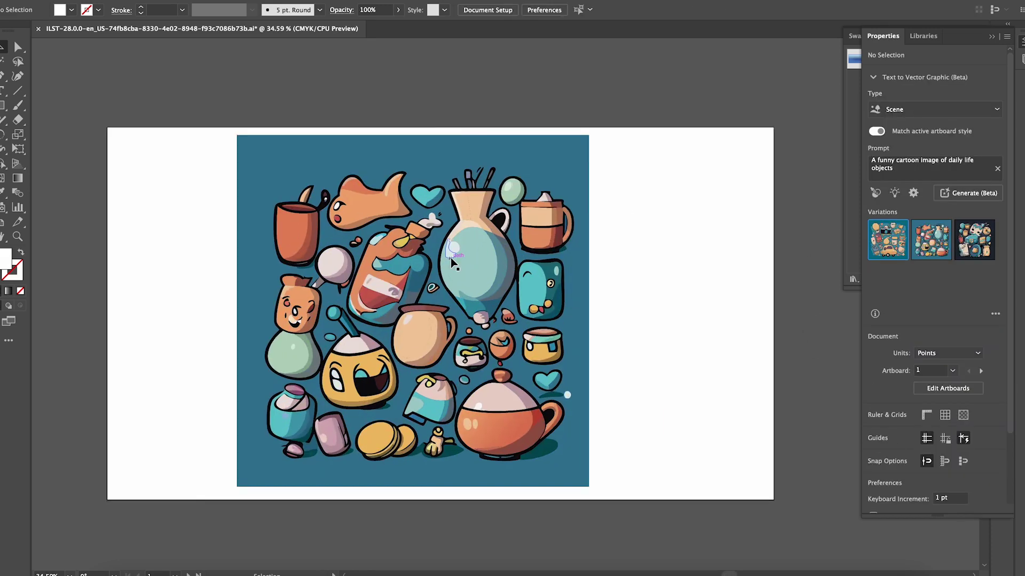
{"action": "scroll", "coordinate": [451, 258], "scroll_direction": "up", "scroll_amount": 3}
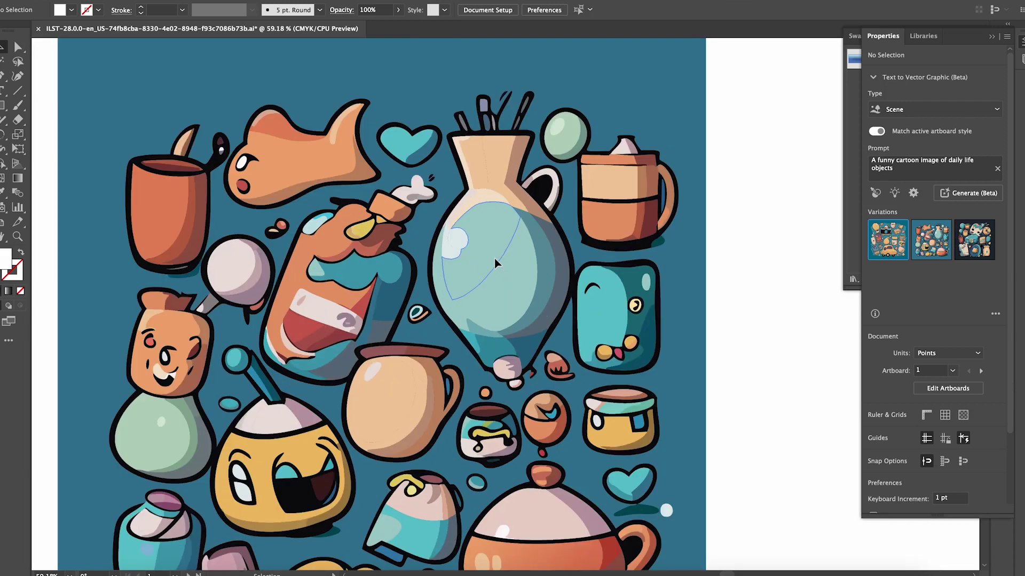
{"action": "left_click", "coordinate": [520, 255]}
{"action": "double_click", "coordinate": [520, 255]}
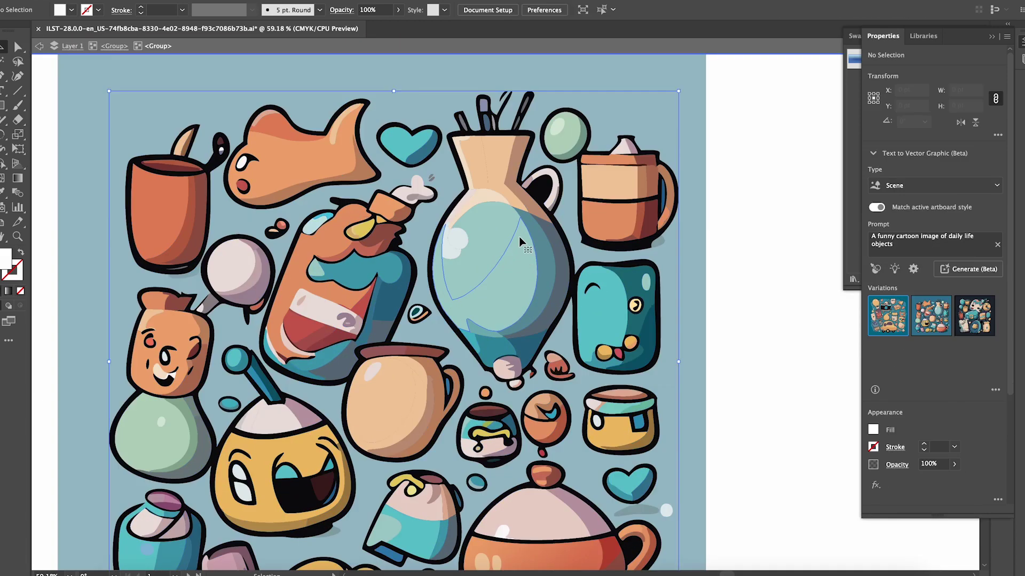
{"action": "double_click", "coordinate": [519, 239]}
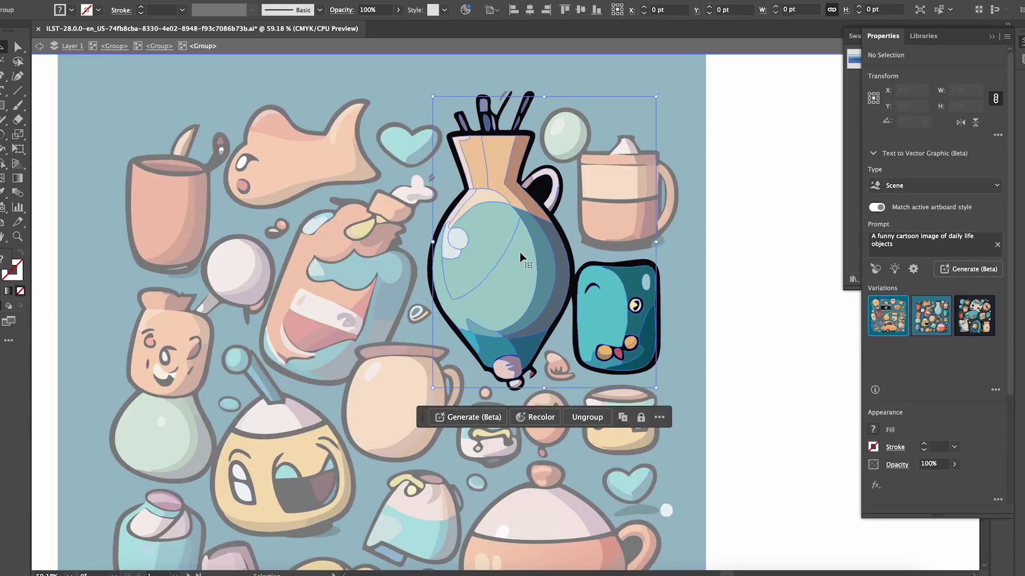
{"action": "double_click", "coordinate": [520, 257]}
{"action": "left_click", "coordinate": [502, 279]}
{"action": "double_click", "coordinate": [502, 279]}
{"action": "left_click", "coordinate": [508, 298]}
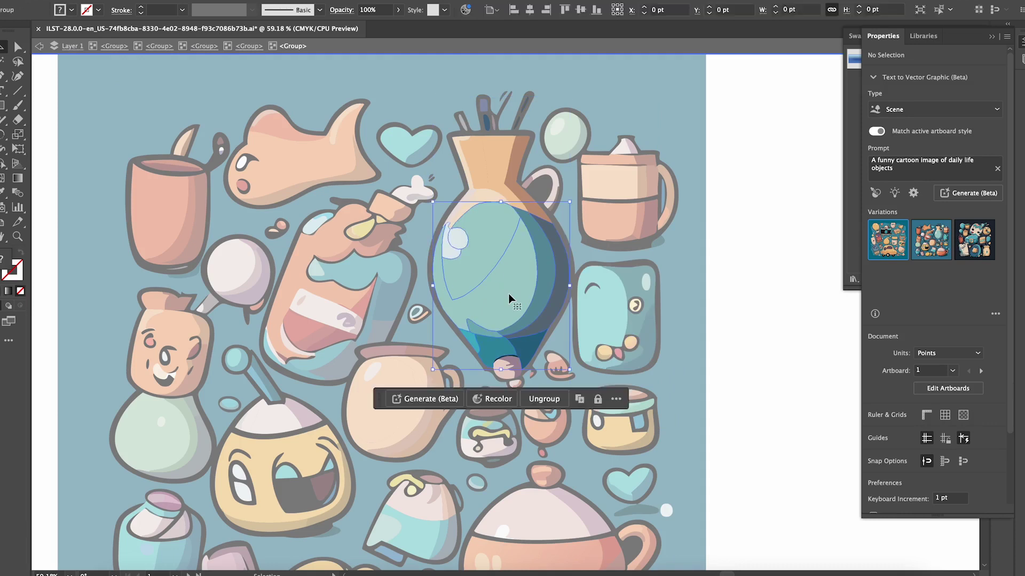
{"action": "double_click", "coordinate": [508, 298]}
{"action": "double_click", "coordinate": [8, 260]}
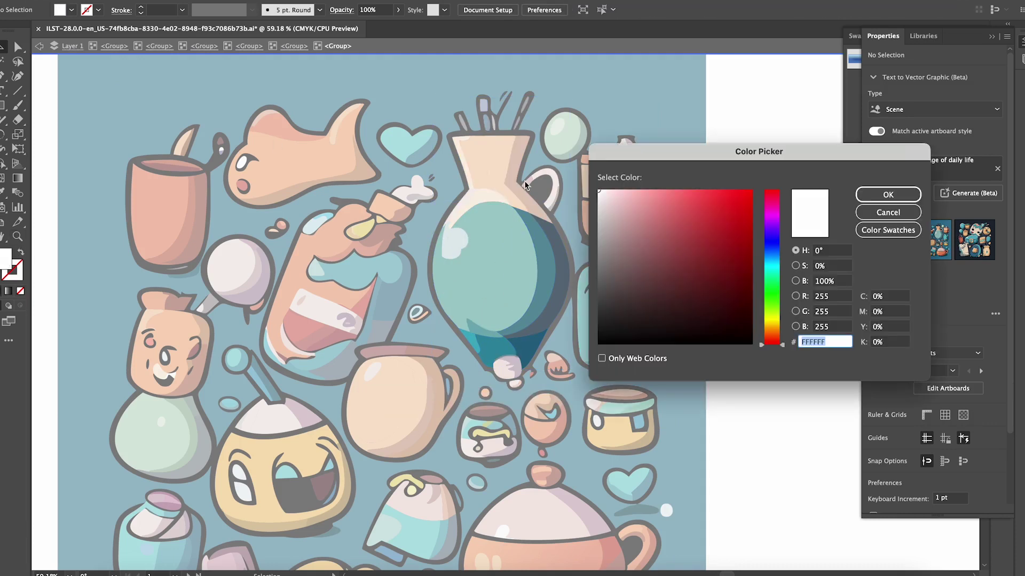
{"action": "left_click", "coordinate": [709, 199]}
{"action": "key", "text": "Return"}
{"action": "left_click", "coordinate": [545, 259]}
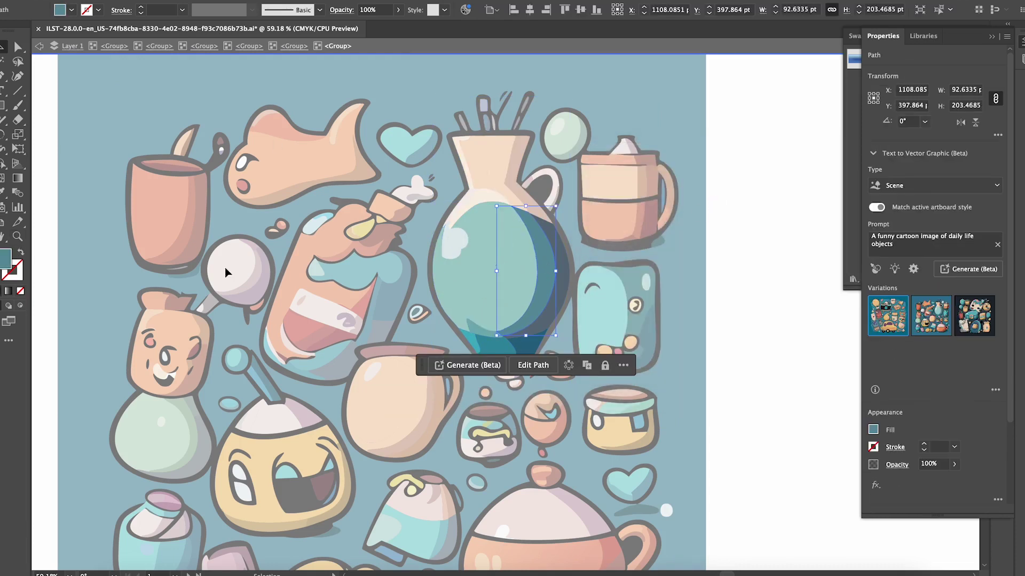
{"action": "double_click", "coordinate": [6, 260]}
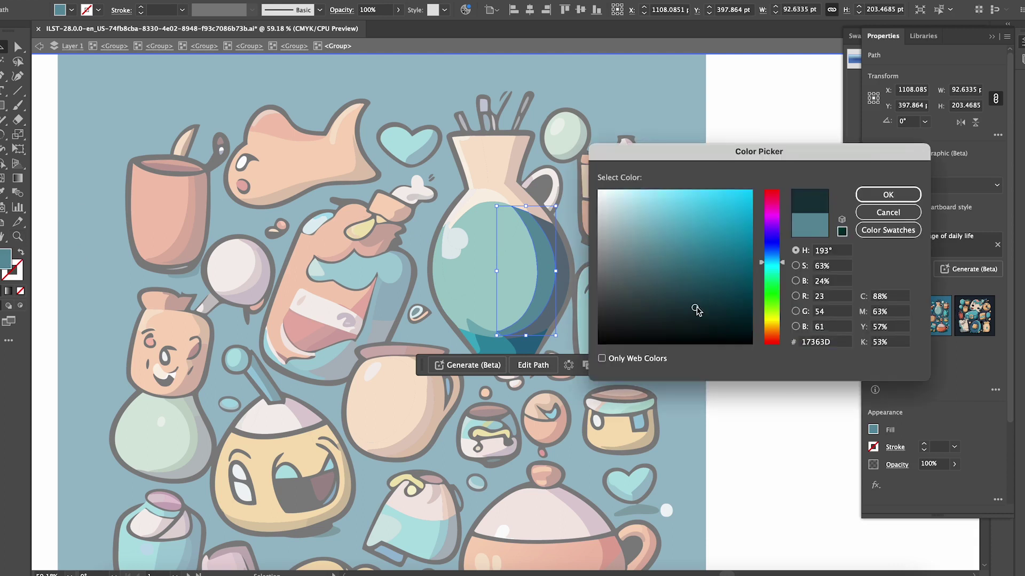
{"action": "key", "text": "Return"}
{"action": "double_click", "coordinate": [726, 373]}
{"action": "scroll", "coordinate": [746, 352], "scroll_direction": "down", "scroll_amount": 3}
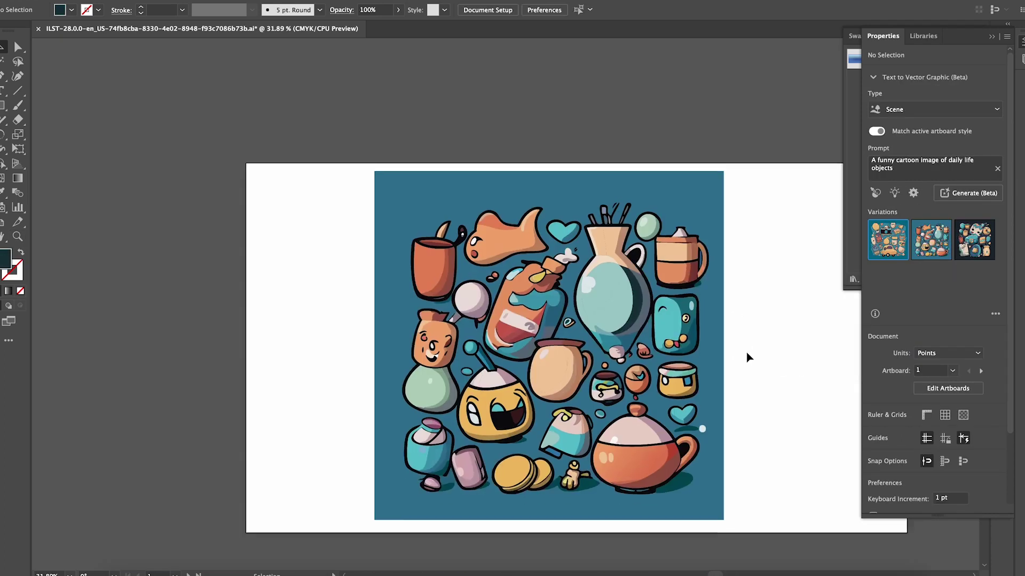
{"action": "scroll", "coordinate": [746, 352], "scroll_direction": "down", "scroll_amount": 3}
{"action": "scroll", "coordinate": [746, 352], "scroll_direction": "right", "scroll_amount": 3}
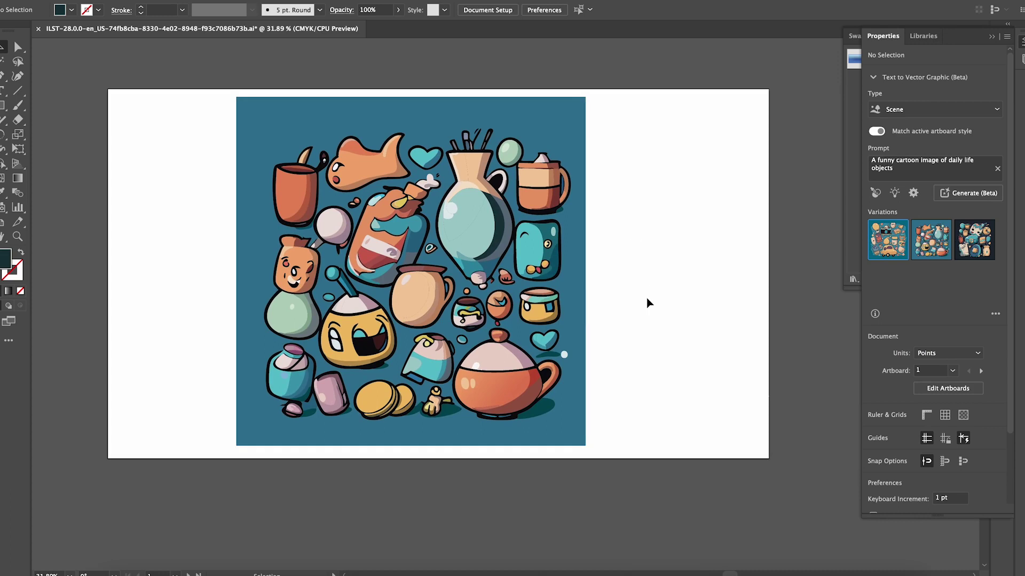
{"action": "double_click", "coordinate": [499, 248]}
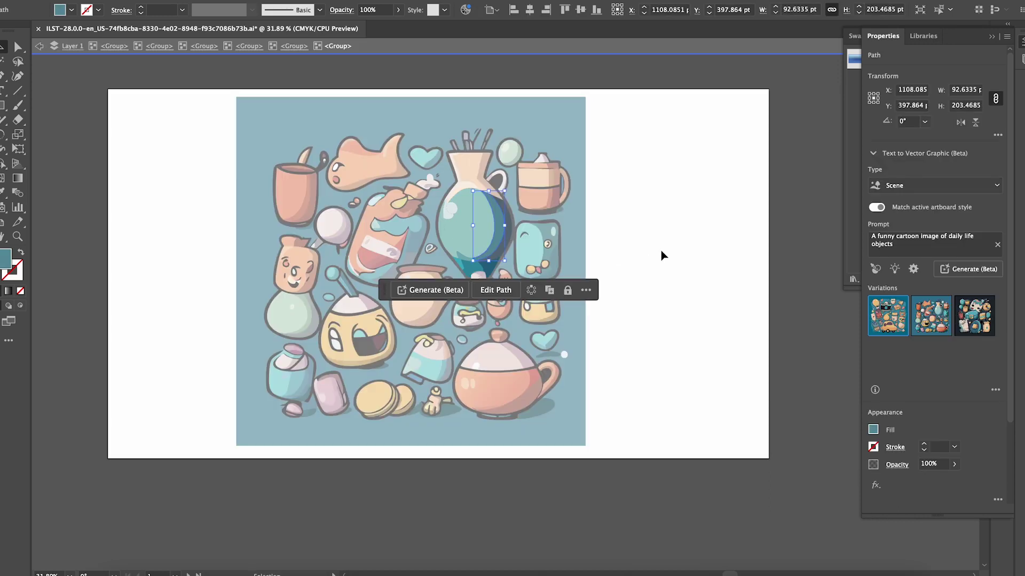
{"action": "left_click", "coordinate": [658, 255]}
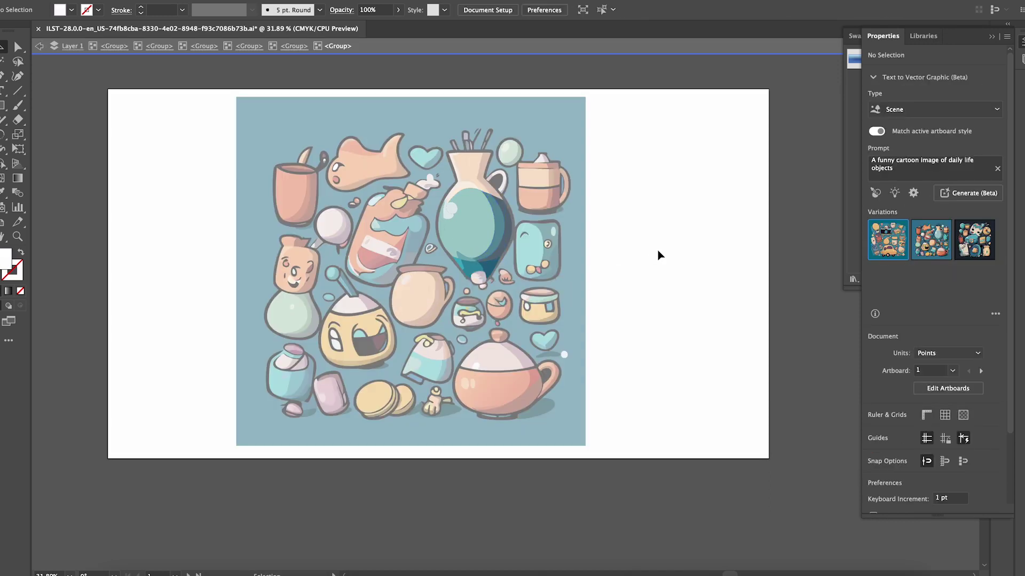
{"action": "double_click", "coordinate": [658, 255]}
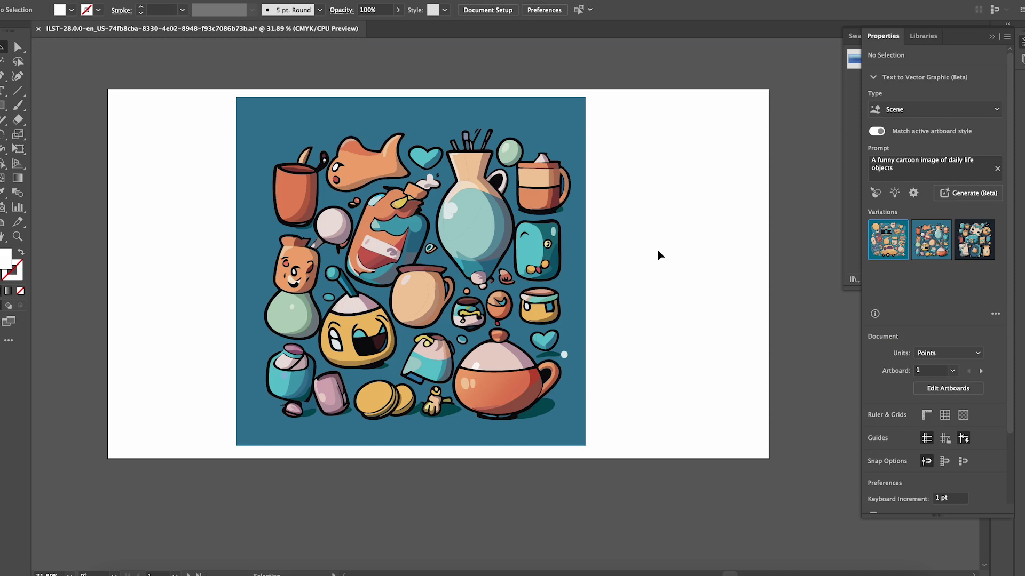
{"action": "left_click", "coordinate": [552, 125]}
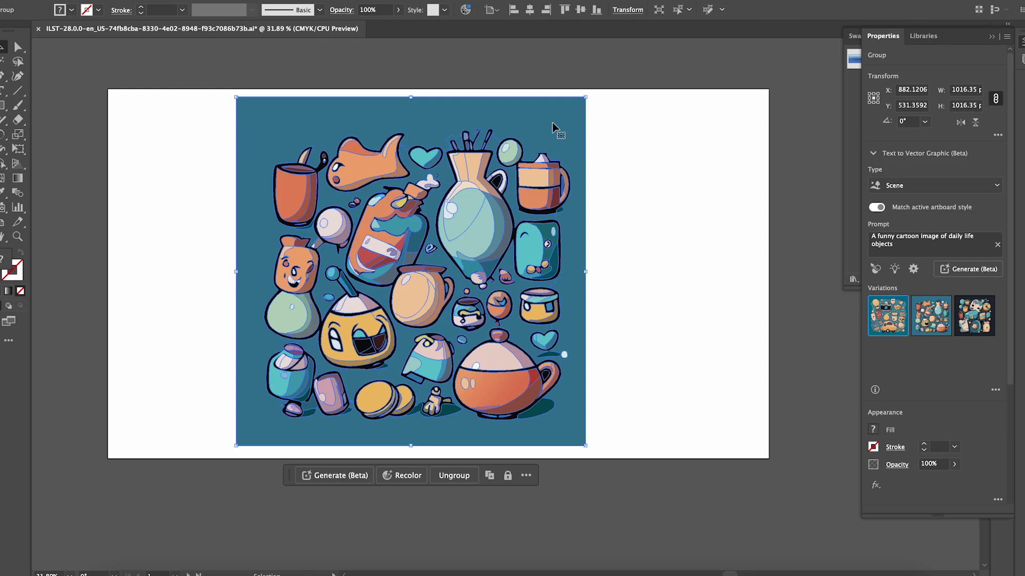
Start a prompt-based Generative Recolor with the 'Summer by the sea' sample palette
{"action": "left_click", "coordinate": [407, 476]}
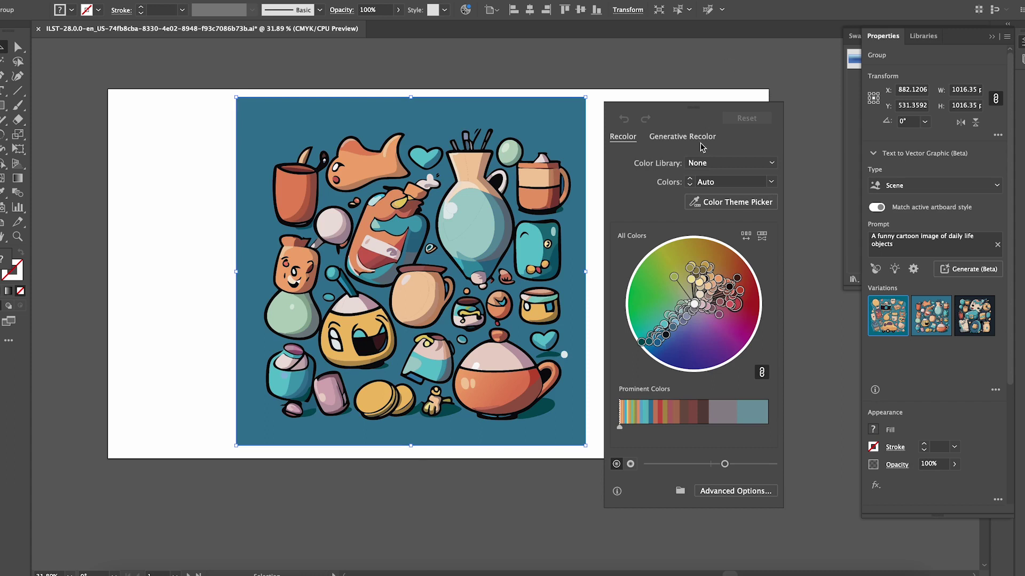
{"action": "left_click", "coordinate": [684, 140]}
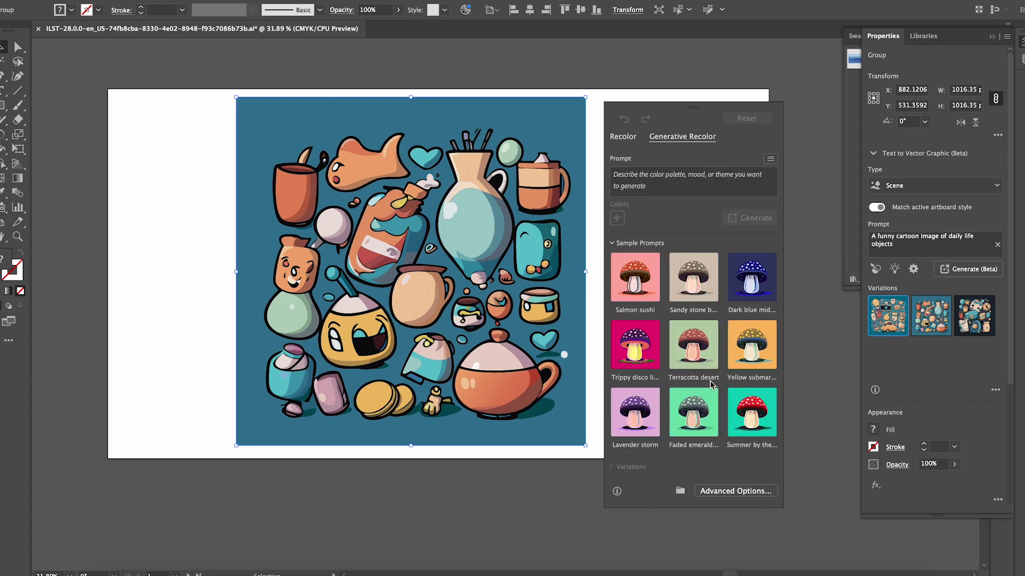
{"action": "scroll", "coordinate": [652, 398], "scroll_direction": "down", "scroll_amount": 2}
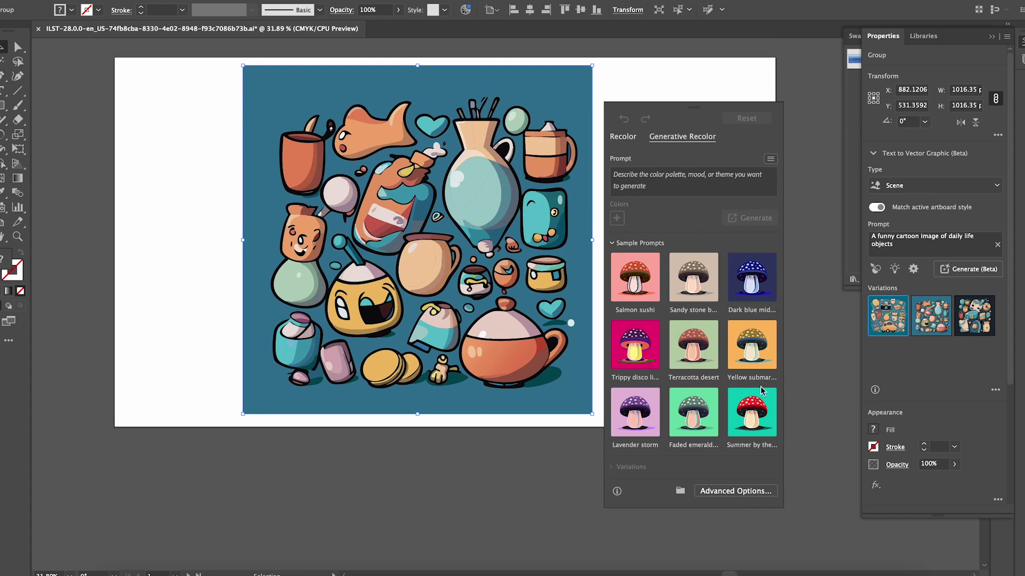
{"action": "left_click", "coordinate": [771, 427]}
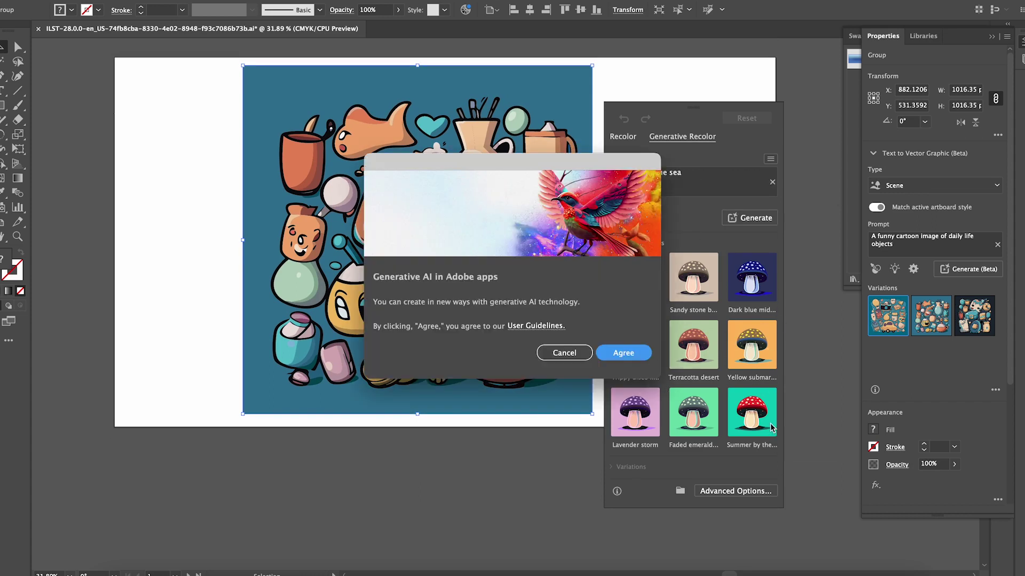
{"action": "left_click", "coordinate": [623, 353]}
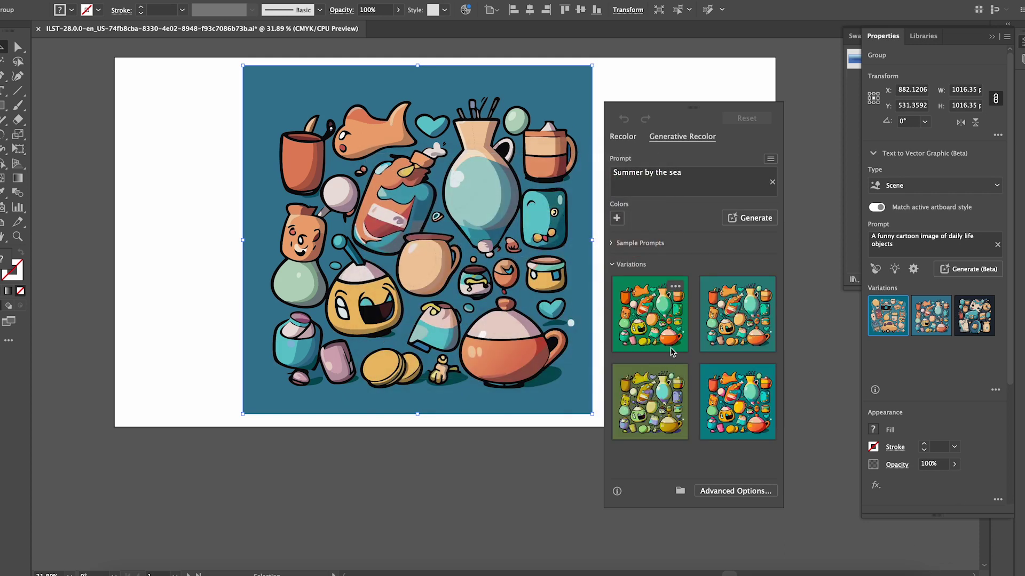
Step through the four colour variations, applying the fourth teal-and-orange one
{"action": "left_click", "coordinate": [670, 347]}
{"action": "left_click", "coordinate": [735, 332]}
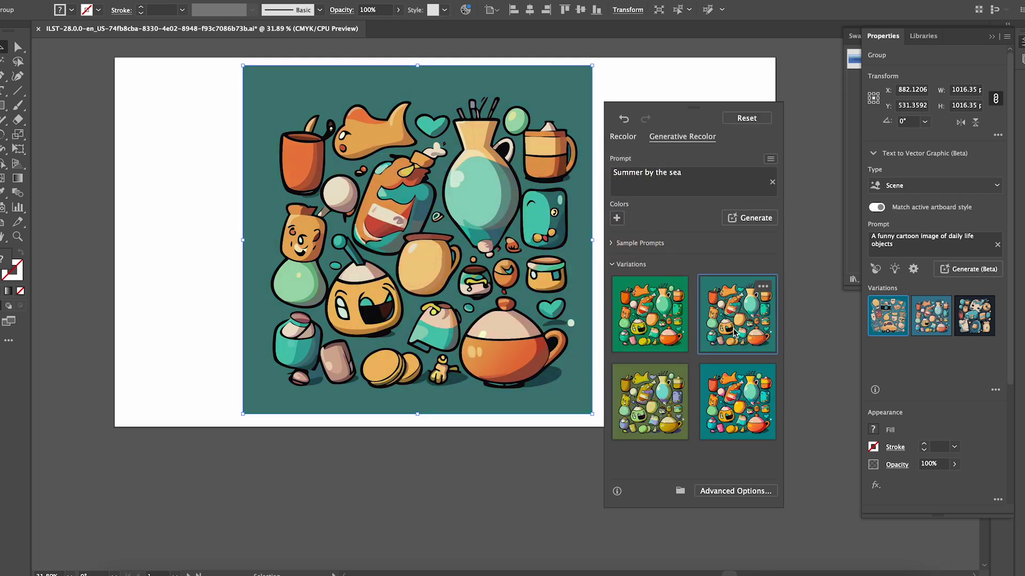
{"action": "left_click", "coordinate": [640, 407]}
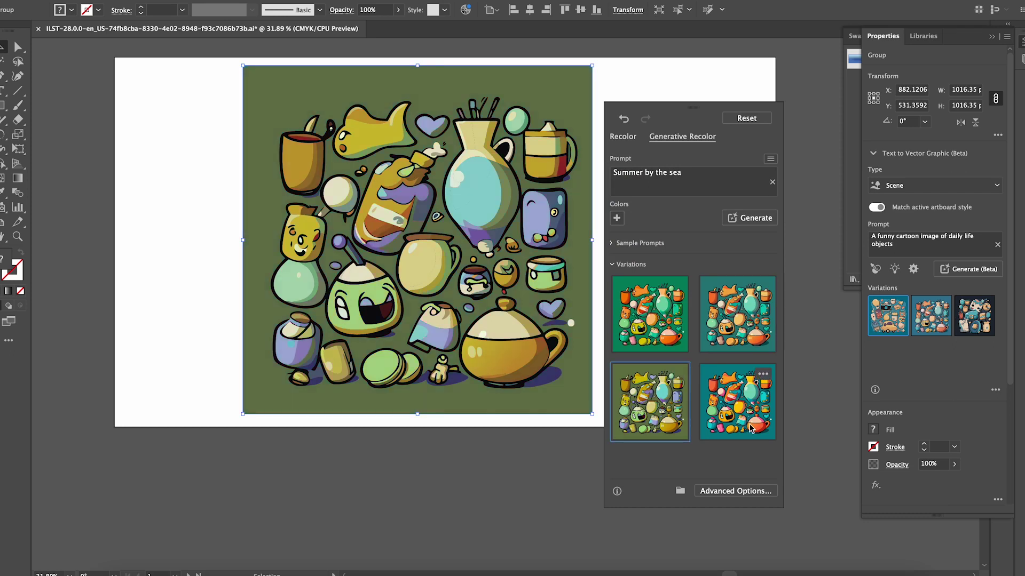
{"action": "left_click", "coordinate": [751, 428]}
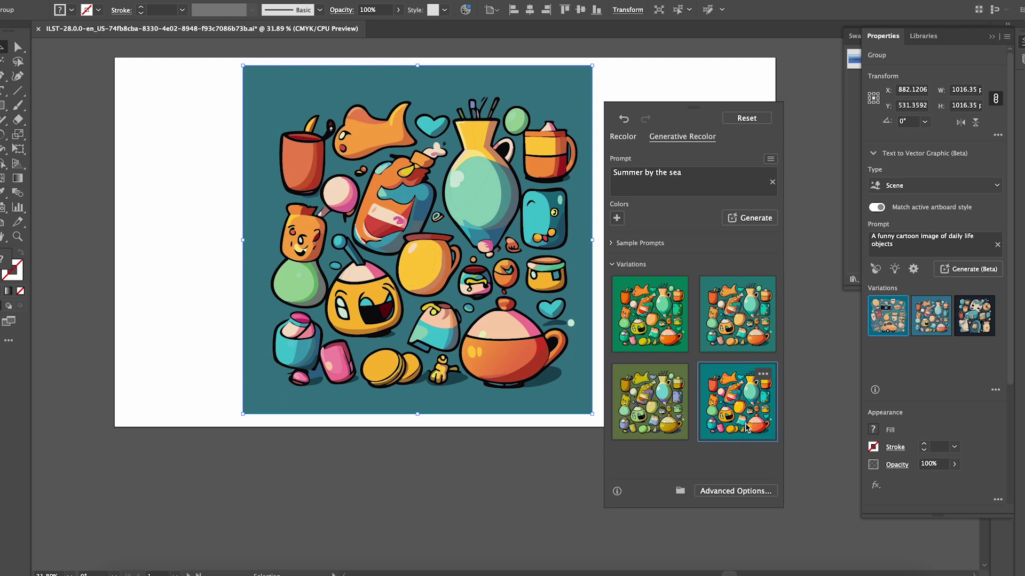
{"action": "left_click", "coordinate": [682, 183]}
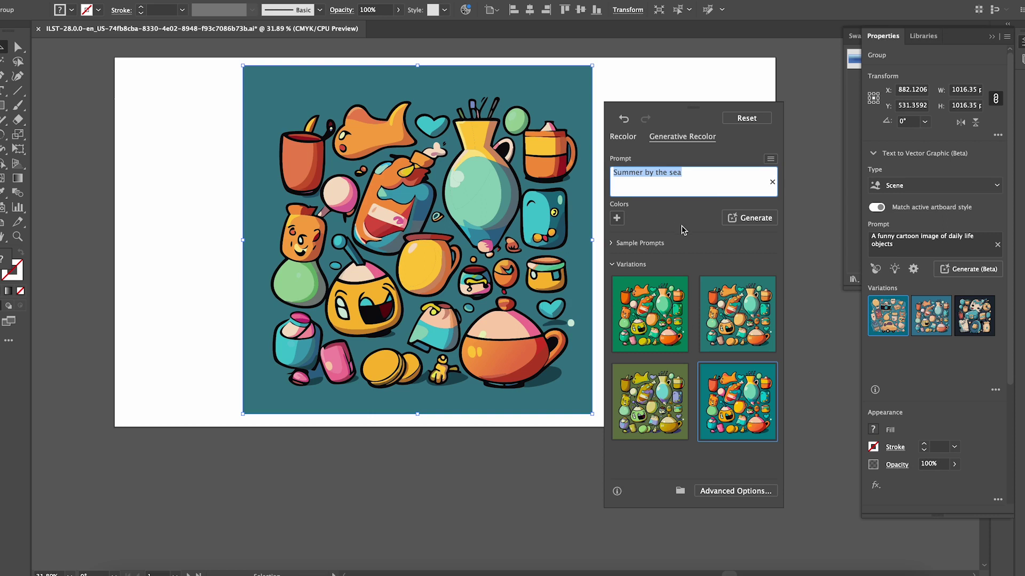
Generate variations for 'mochrome color scheme' and apply the grey monochrome one
{"action": "type", "text": "mochrome color scheme"}
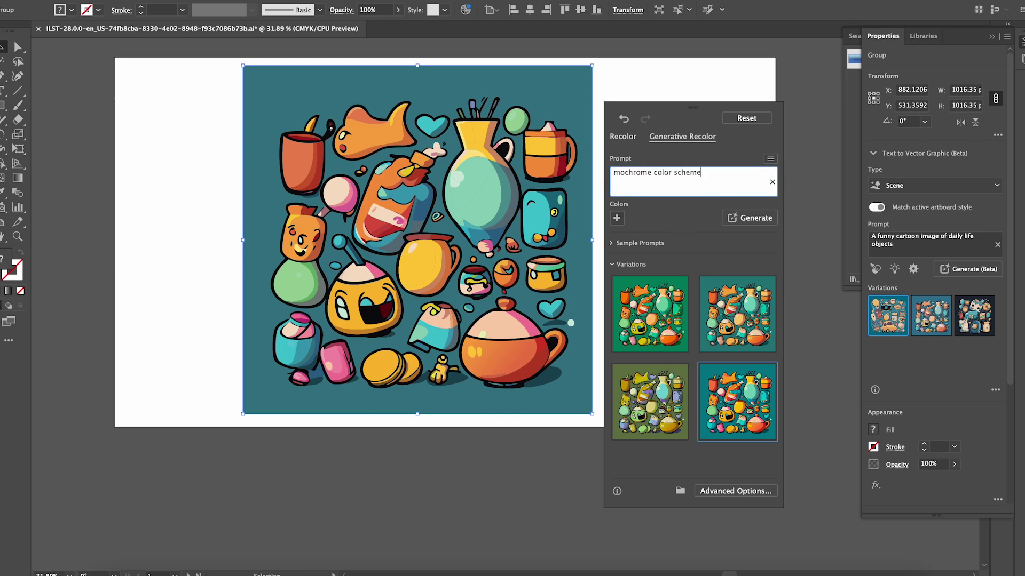
{"action": "key", "text": "Return"}
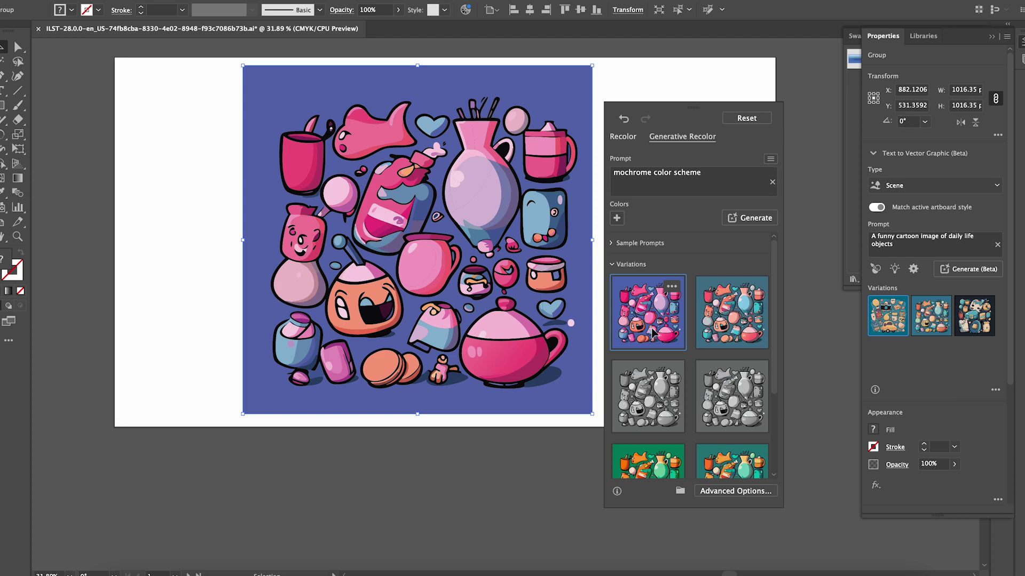
{"action": "left_click", "coordinate": [661, 411]}
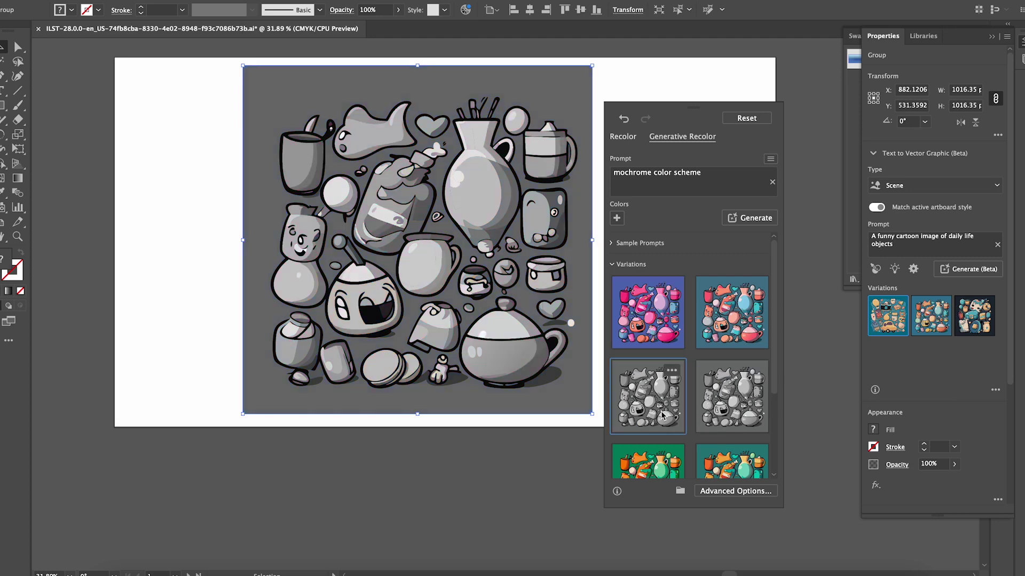
Generate 'old retro' variations, apply the purple-and-green one, then reset the original colours
{"action": "left_click", "coordinate": [718, 172]}
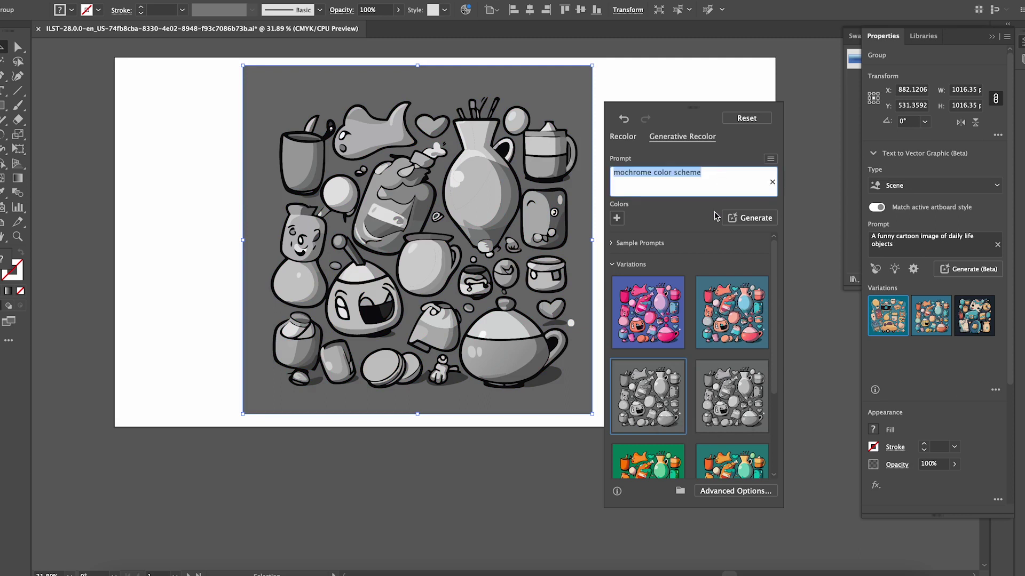
{"action": "type", "text": "old re"}
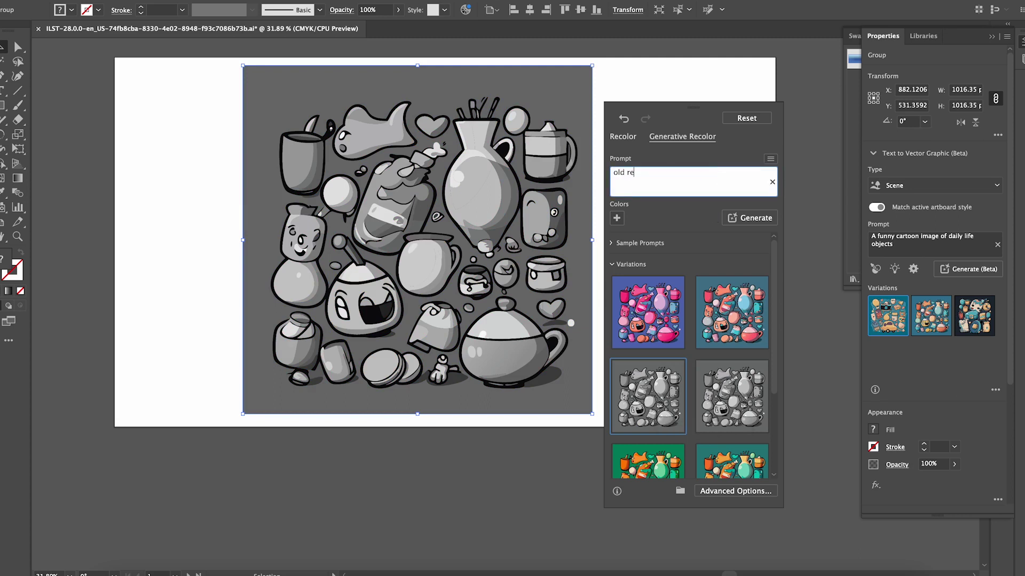
{"action": "left_click", "coordinate": [671, 288]}
{"action": "type", "text": "tro"}
{"action": "left_click", "coordinate": [656, 178]}
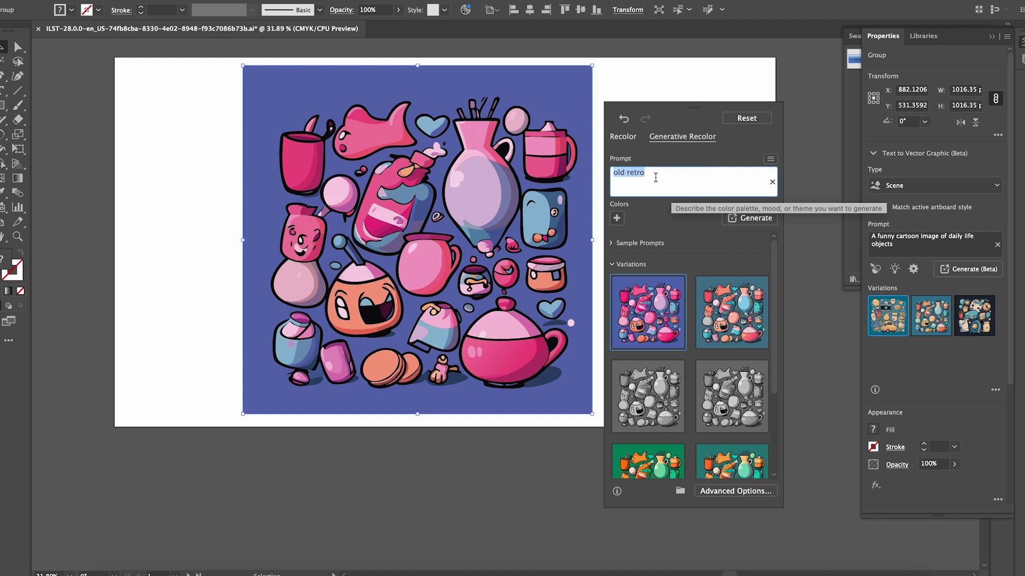
{"action": "left_click", "coordinate": [725, 336]}
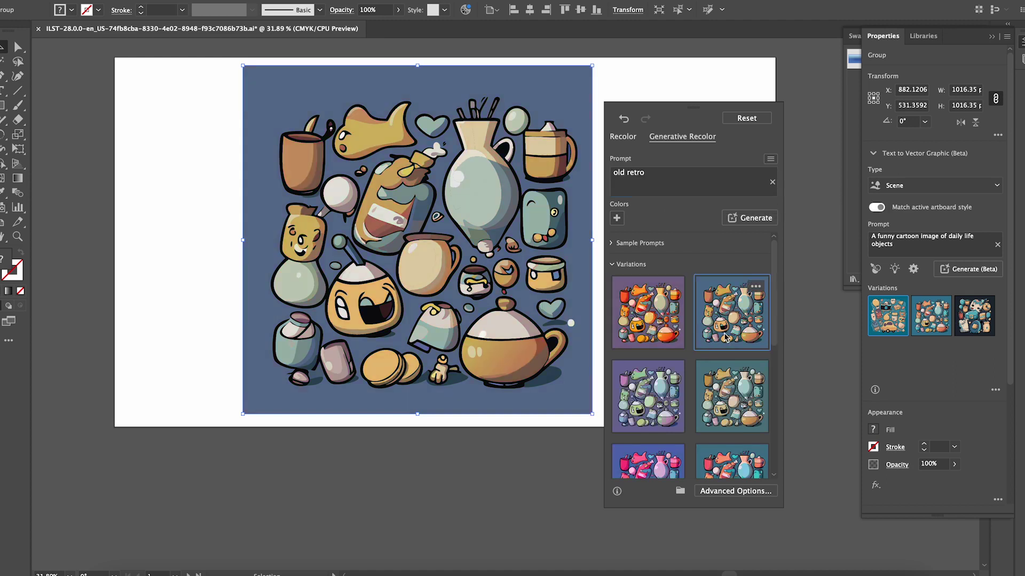
{"action": "left_click", "coordinate": [639, 411]}
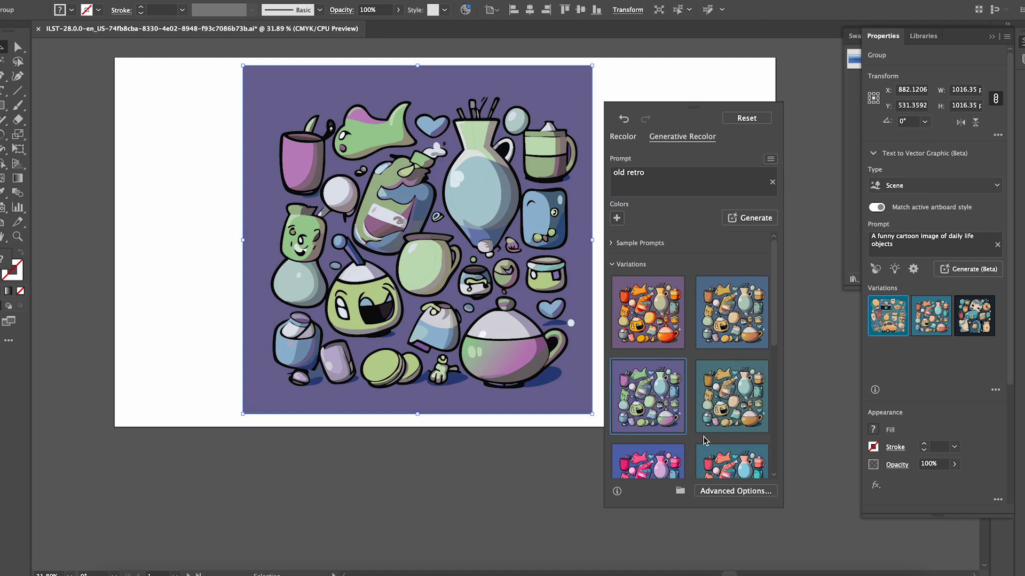
{"action": "left_click", "coordinate": [747, 118]}
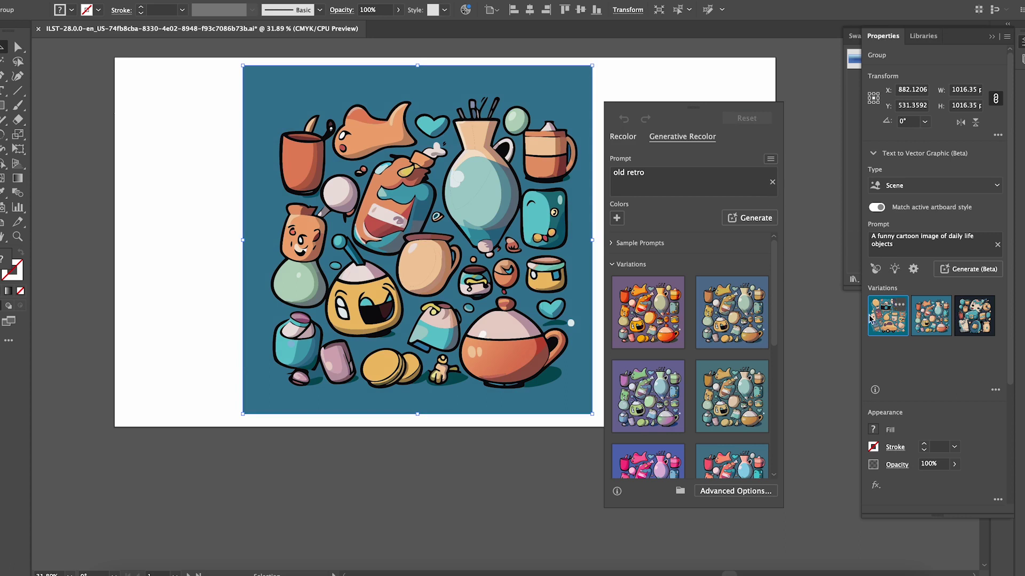
Switch the graphic type to Icon and regenerate the scene as daily-object icons
{"action": "left_click_drag", "start_coordinate": [728, 110], "coordinate": [924, 98]}
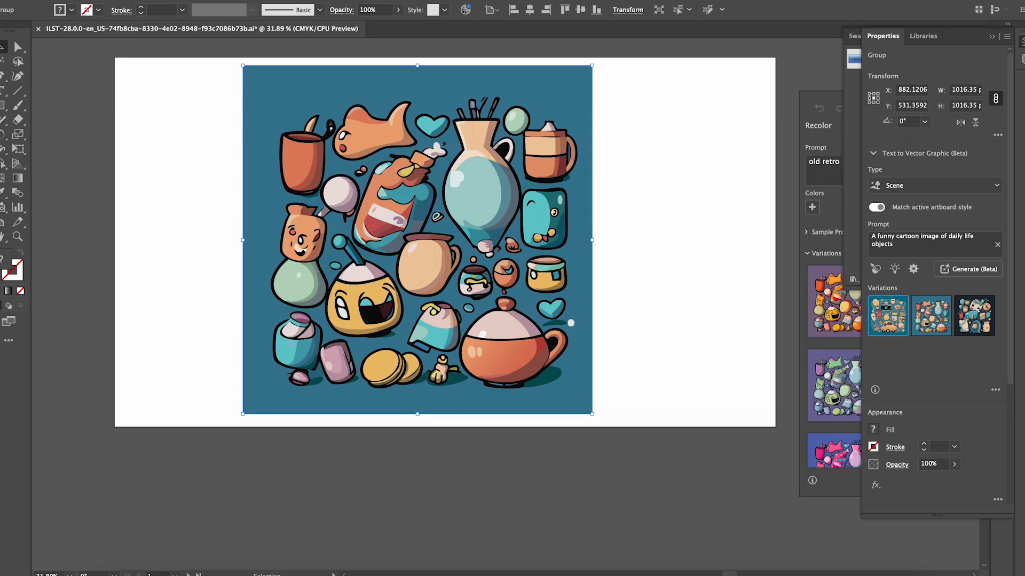
{"action": "left_click", "coordinate": [925, 188]}
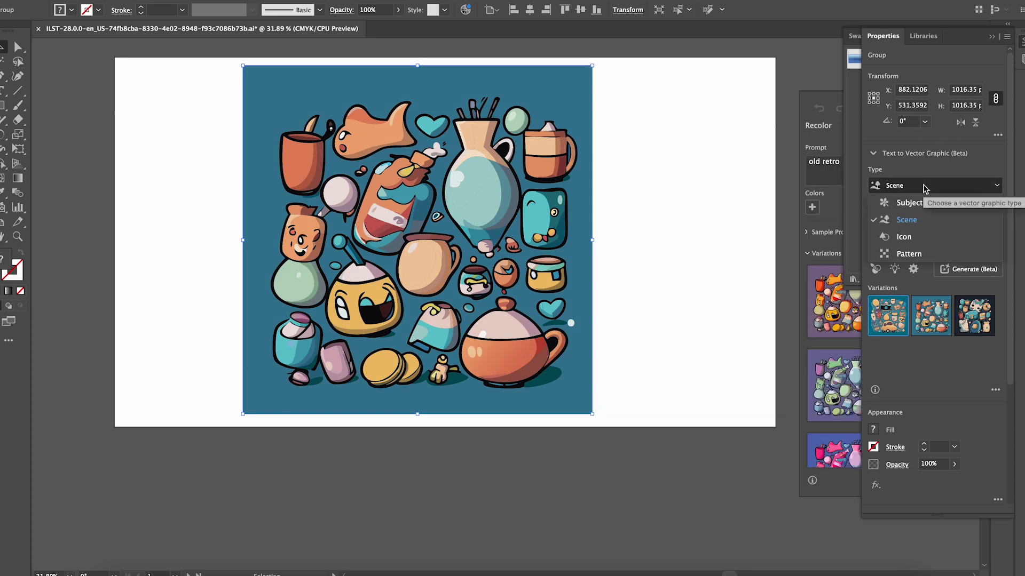
{"action": "left_click", "coordinate": [940, 244]}
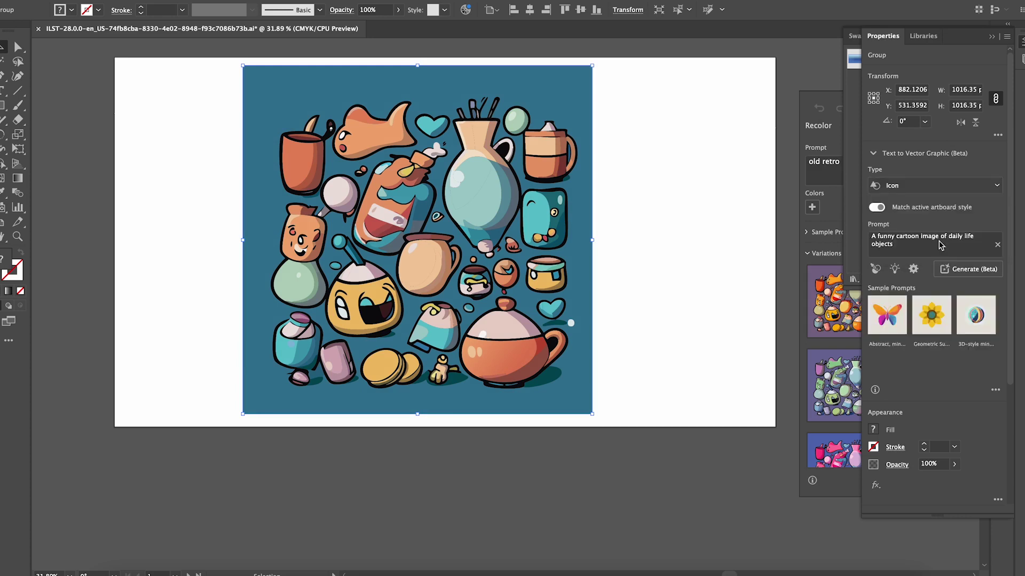
{"action": "left_click", "coordinate": [982, 273]}
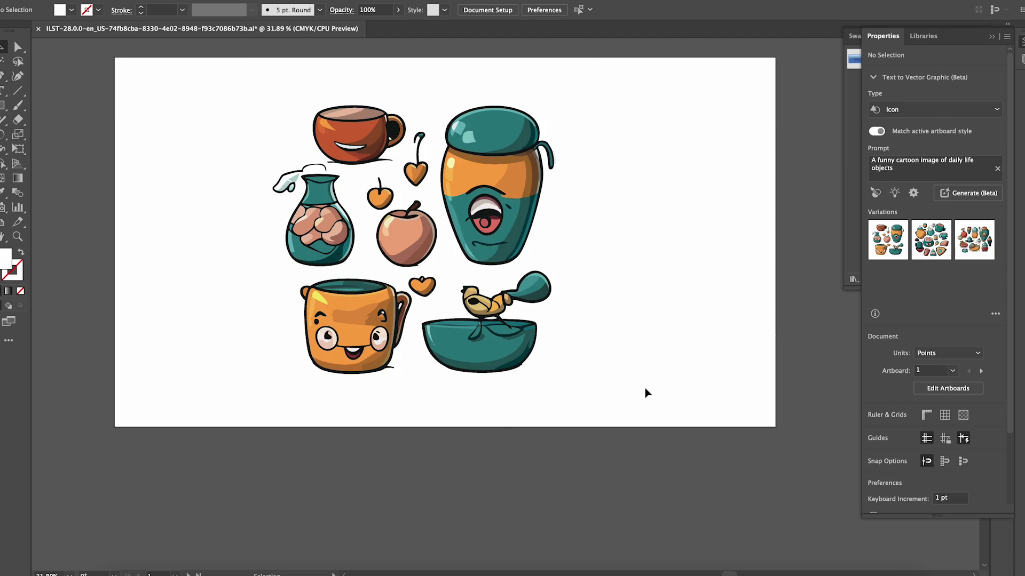
Switch the vector graphic generation type to Pattern
{"action": "scroll", "coordinate": [645, 387], "scroll_direction": "right", "scroll_amount": 5}
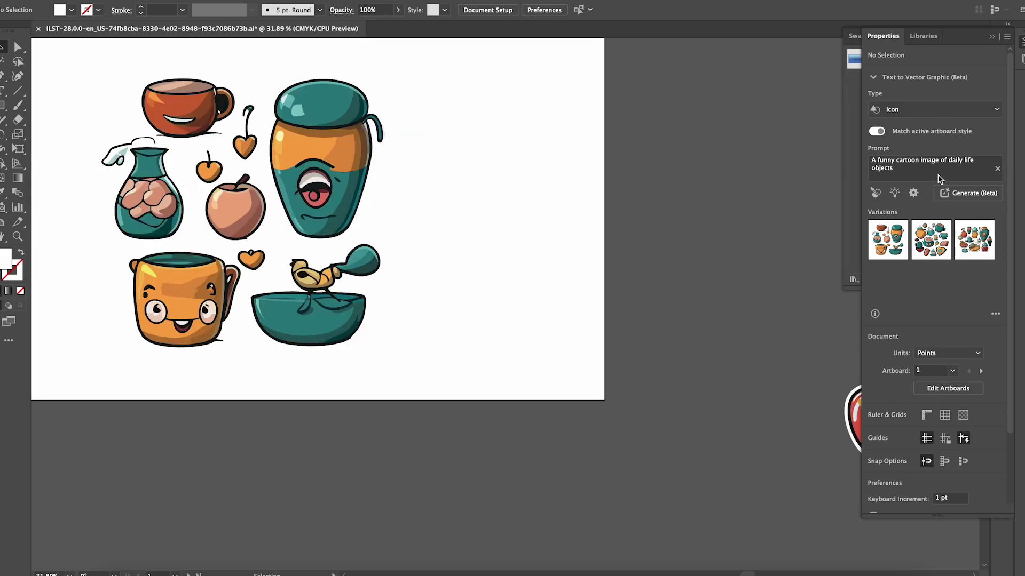
{"action": "left_click", "coordinate": [899, 110]}
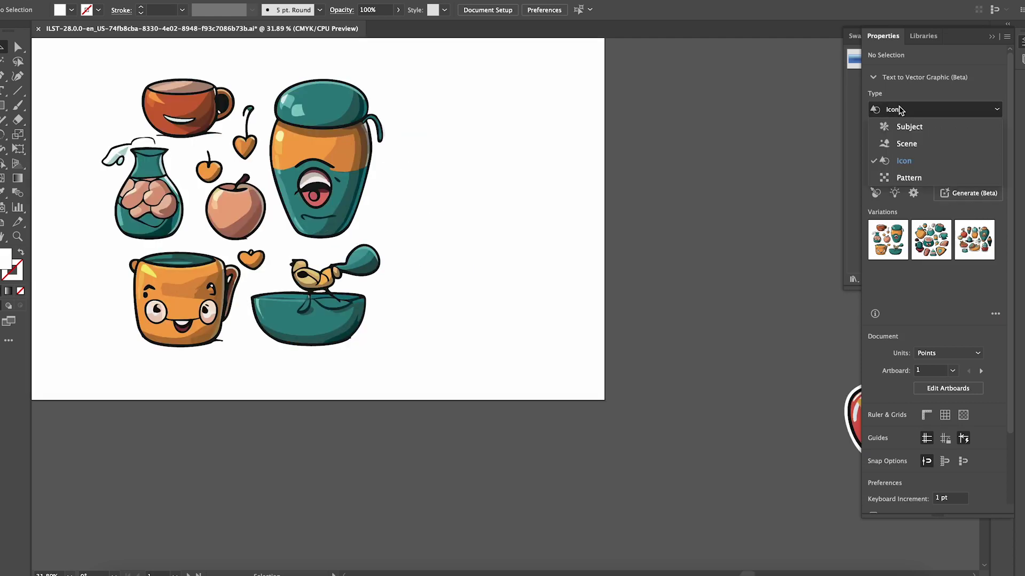
{"action": "left_click", "coordinate": [909, 178]}
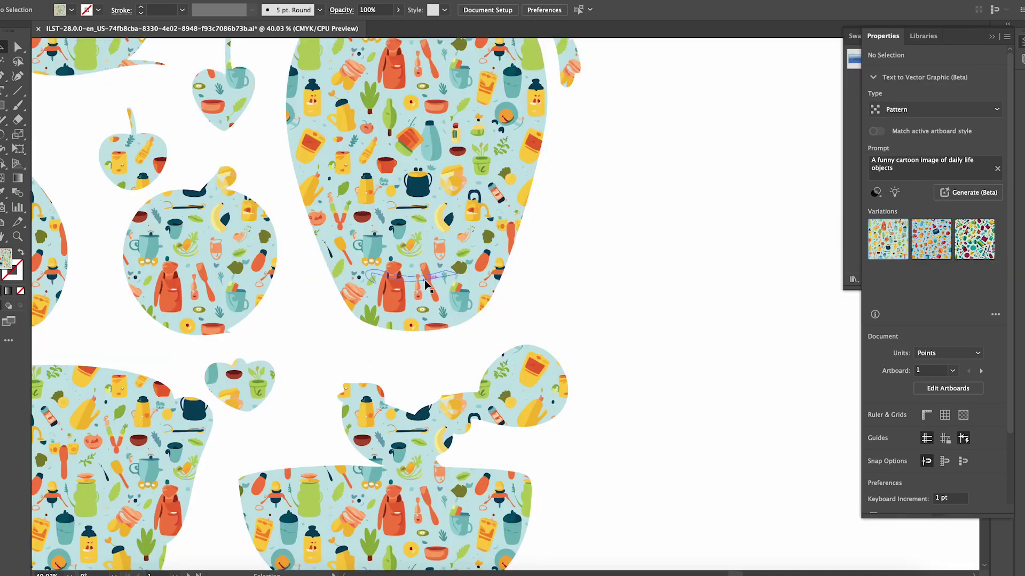
Draw a square with the rectangle tool so it fills with the generated pattern, and select it
{"action": "scroll", "coordinate": [425, 283], "scroll_direction": "down", "scroll_amount": 2}
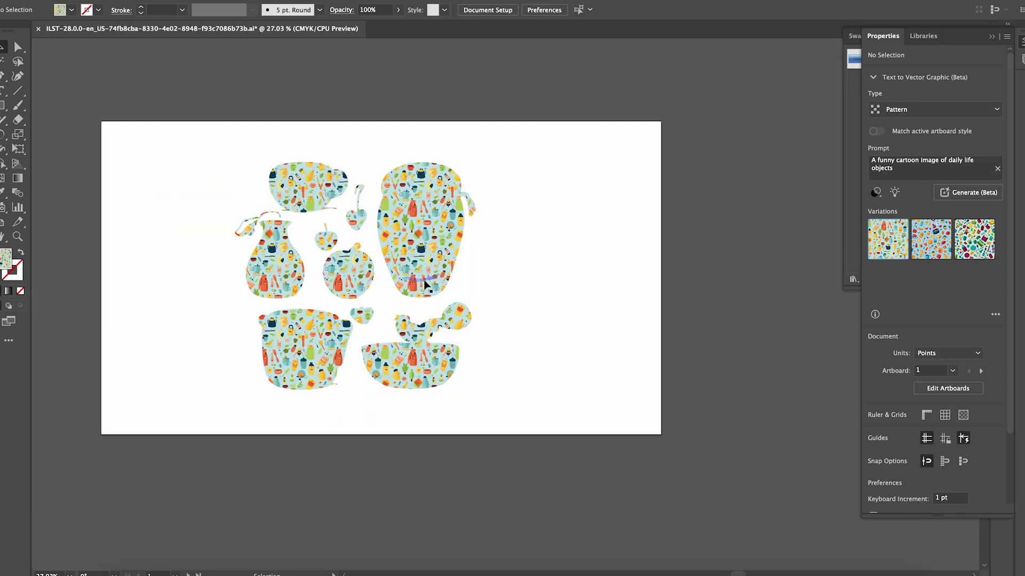
{"action": "key", "text": "m"}
{"action": "left_click_drag", "start_coordinate": [519, 146], "coordinate": [846, 474]}
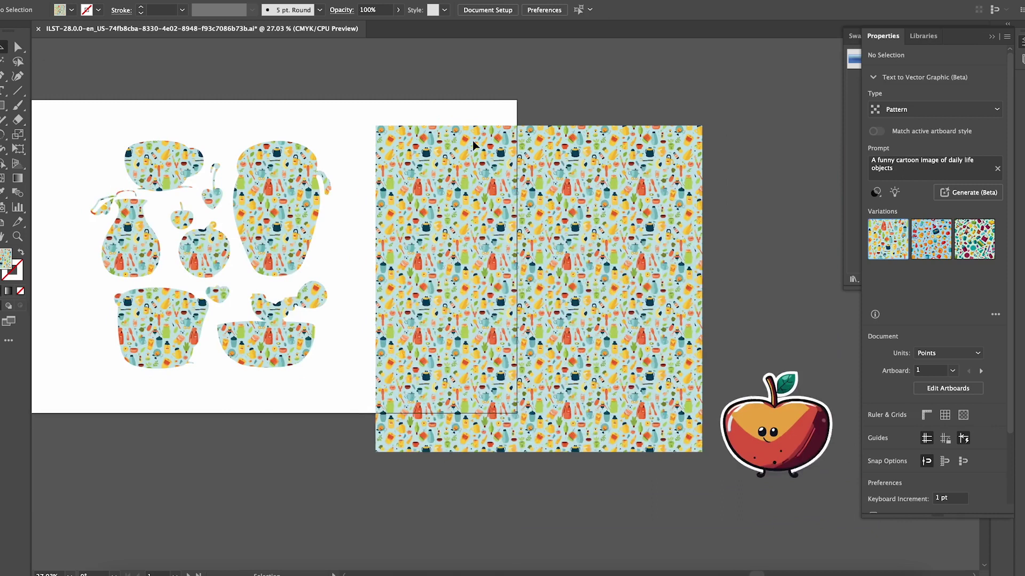
{"action": "scroll", "coordinate": [666, 308], "scroll_direction": "up", "scroll_amount": 4}
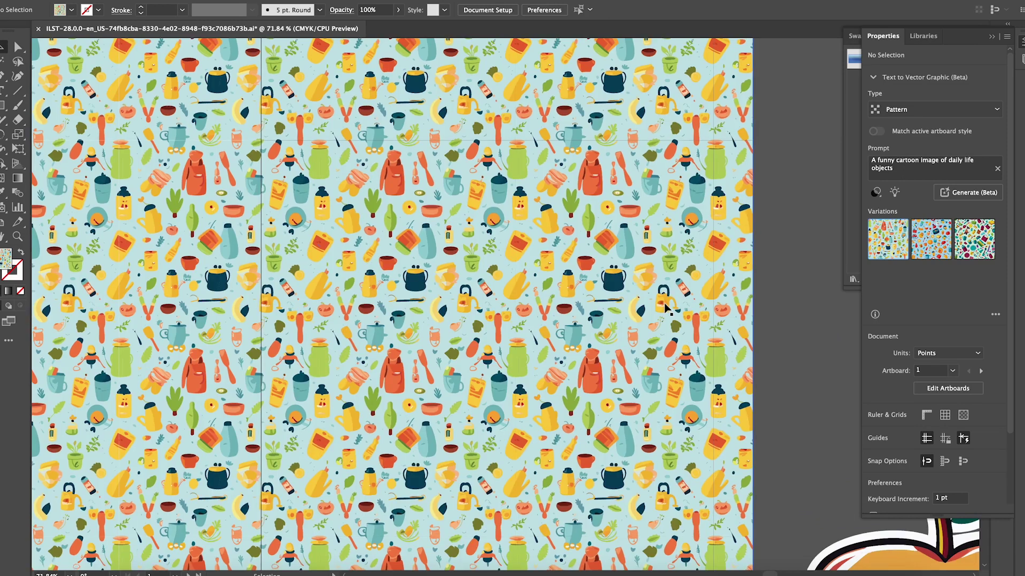
{"action": "scroll", "coordinate": [666, 308], "scroll_direction": "down", "scroll_amount": 1}
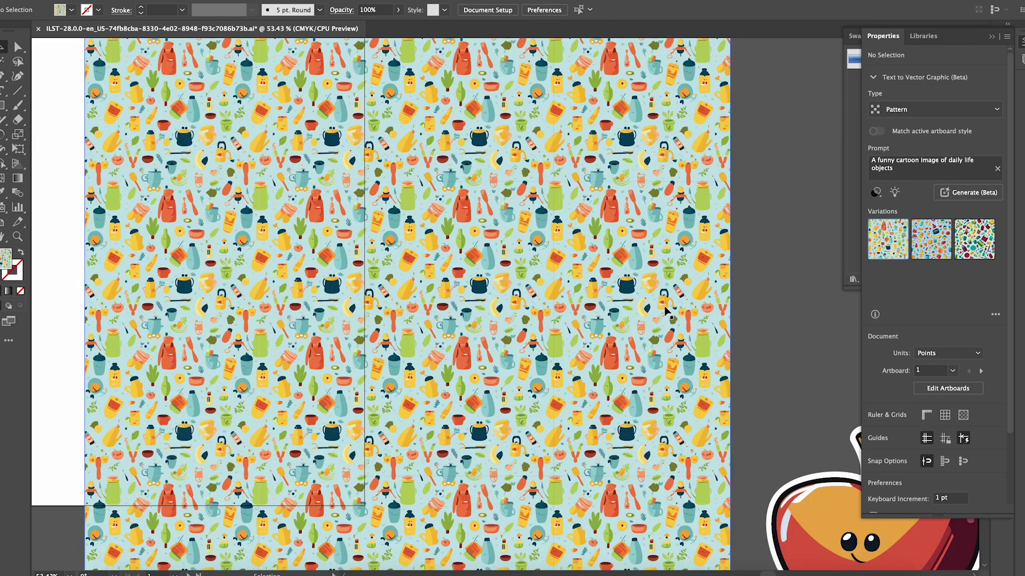
{"action": "left_click", "coordinate": [666, 308]}
{"action": "scroll", "coordinate": [665, 308], "scroll_direction": "down", "scroll_amount": 3}
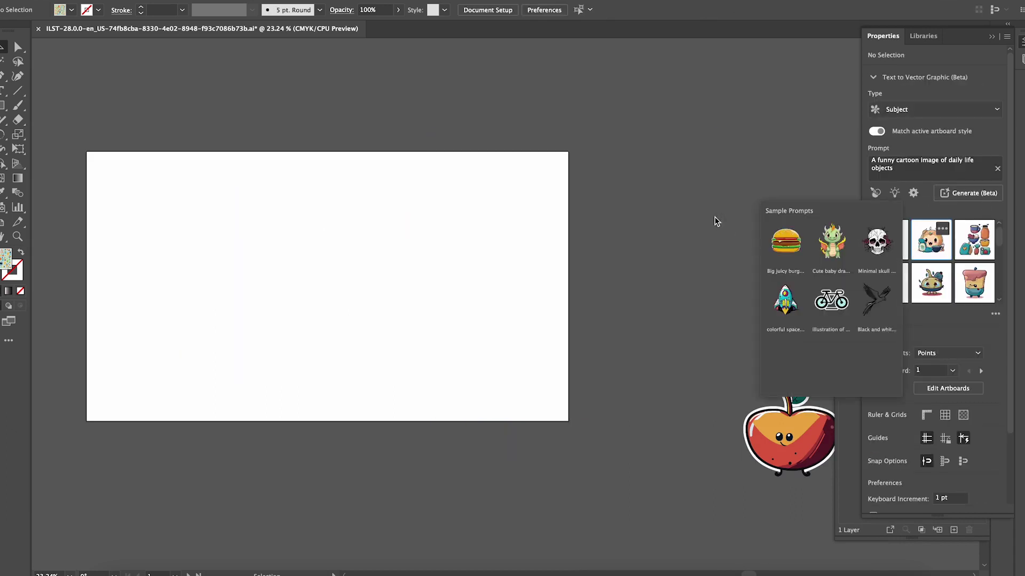
{"action": "left_click", "coordinate": [715, 221]}
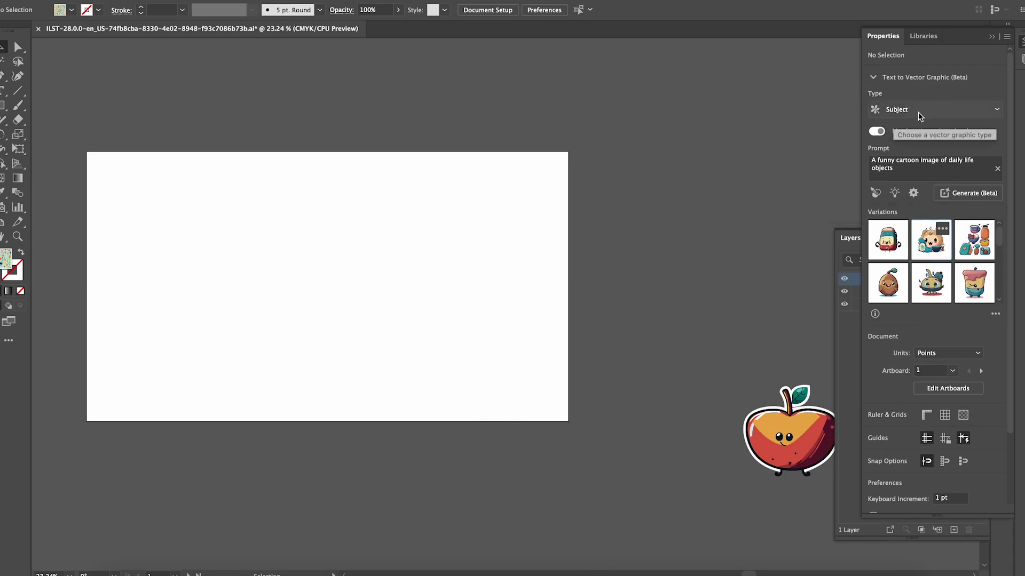
Generate art from the 'Big juicy burger, branding' sample prompt
{"action": "left_click", "coordinate": [875, 192]}
{"action": "left_click", "coordinate": [875, 269]}
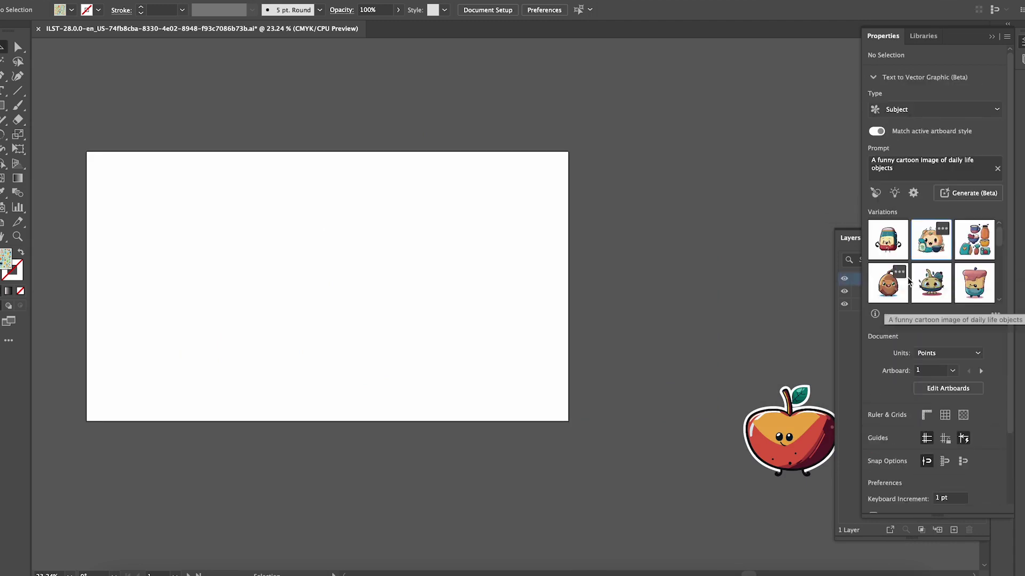
{"action": "left_click", "coordinate": [894, 193]}
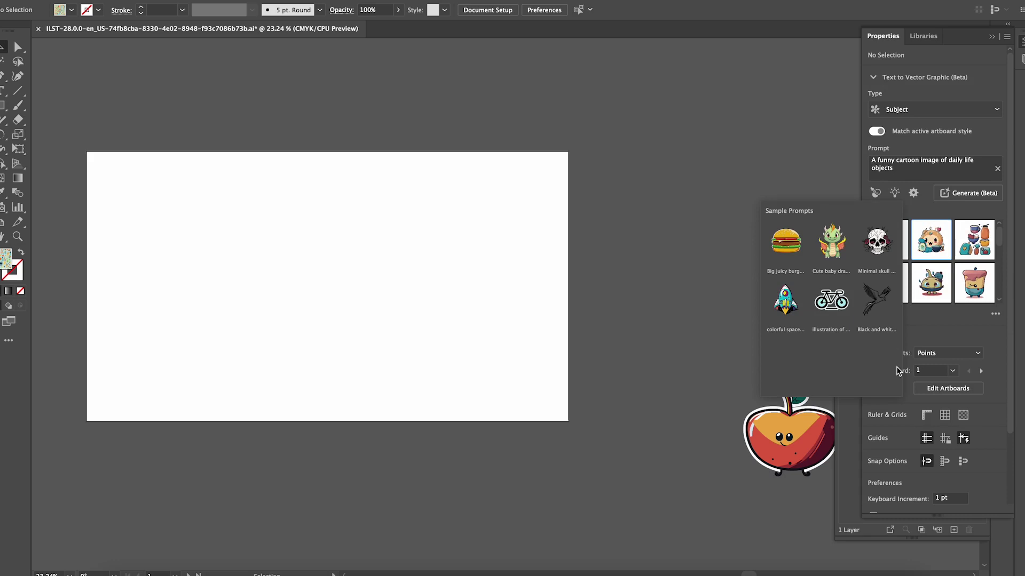
{"action": "left_click", "coordinate": [793, 250]}
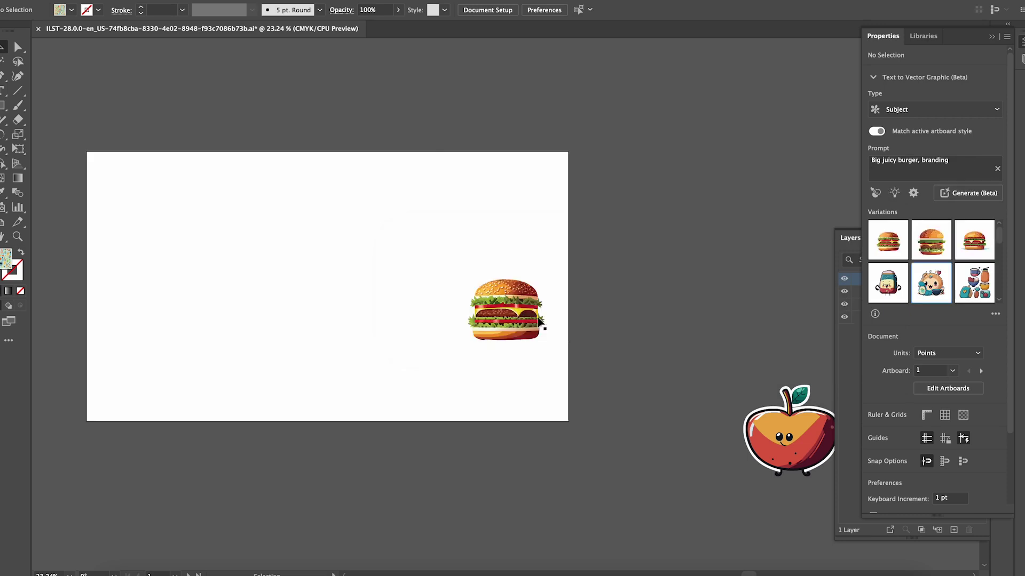
Enlarge the generated burger to about 1098 pt square and shift it left on the artboard
{"action": "left_click", "coordinate": [539, 320]}
{"action": "left_click_drag", "start_coordinate": [434, 238], "coordinate": [299, 99]}
{"action": "left_click", "coordinate": [558, 259]}
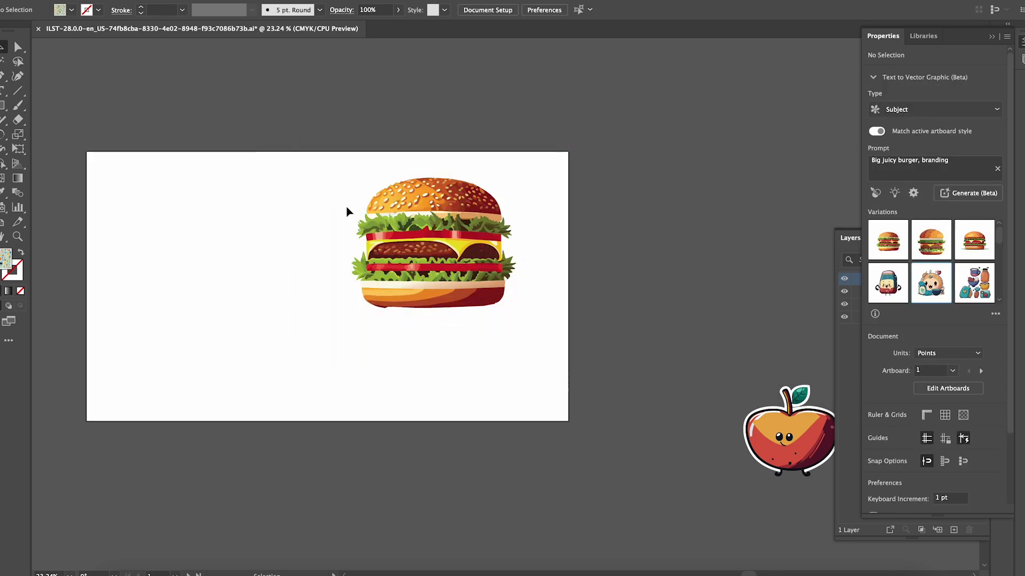
{"action": "left_click_drag", "start_coordinate": [389, 238], "coordinate": [228, 267]}
Undo the burger's flat-variation swap and enlarge it to about 1330 pt square
{"action": "left_click", "coordinate": [939, 312]}
{"action": "key", "text": "ctrl+z"}
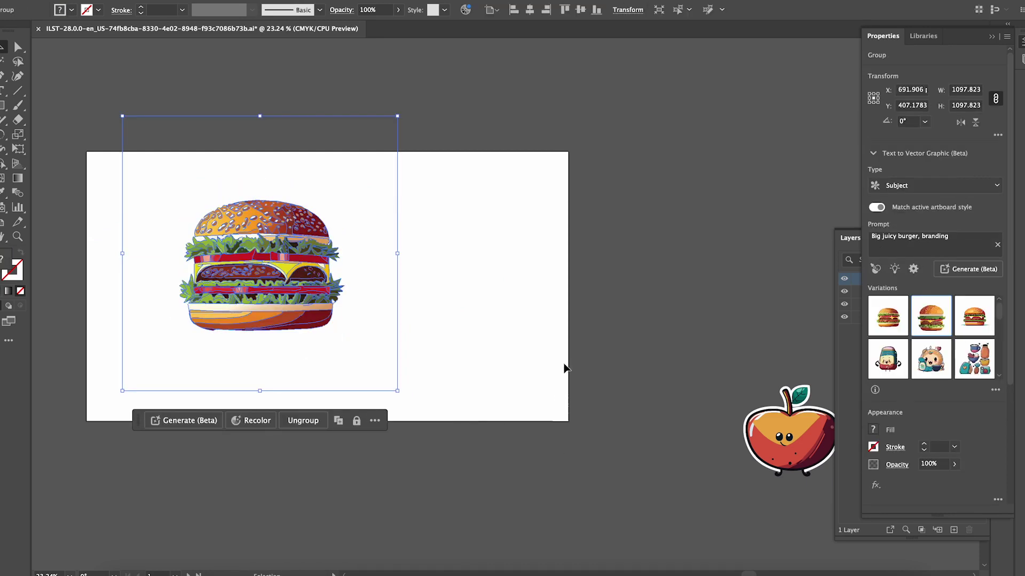
{"action": "left_click", "coordinate": [553, 354]}
{"action": "left_click", "coordinate": [283, 273]}
{"action": "left_click_drag", "start_coordinate": [397, 393], "coordinate": [507, 453]}
Move the apple character onto the artboard and change the prompt to 'a funny cartoon of daily life objects'
{"action": "left_click_drag", "start_coordinate": [797, 475], "coordinate": [521, 377]}
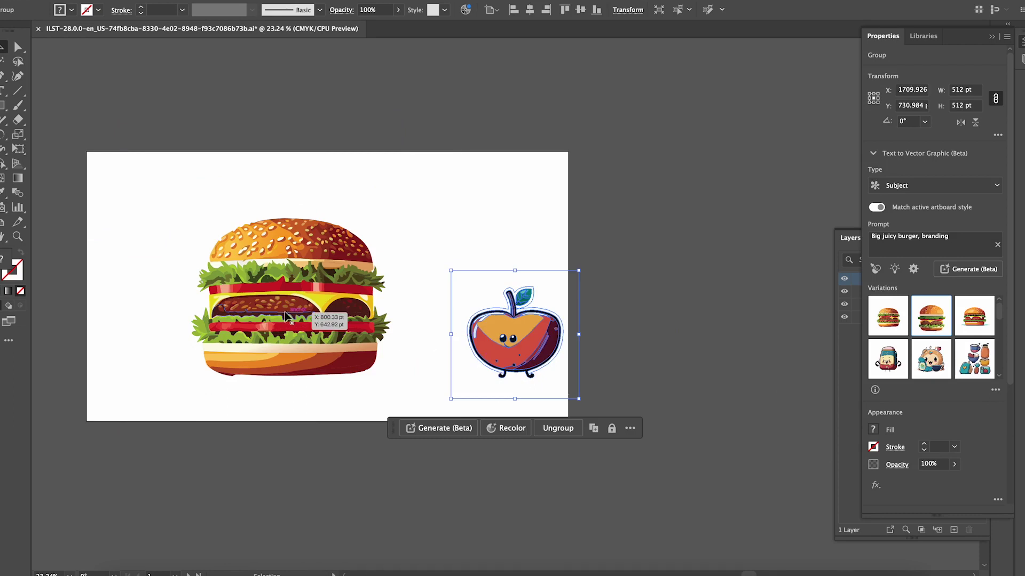
{"action": "key", "text": "ctrl+plus"}
{"action": "triple_click", "coordinate": [964, 239]}
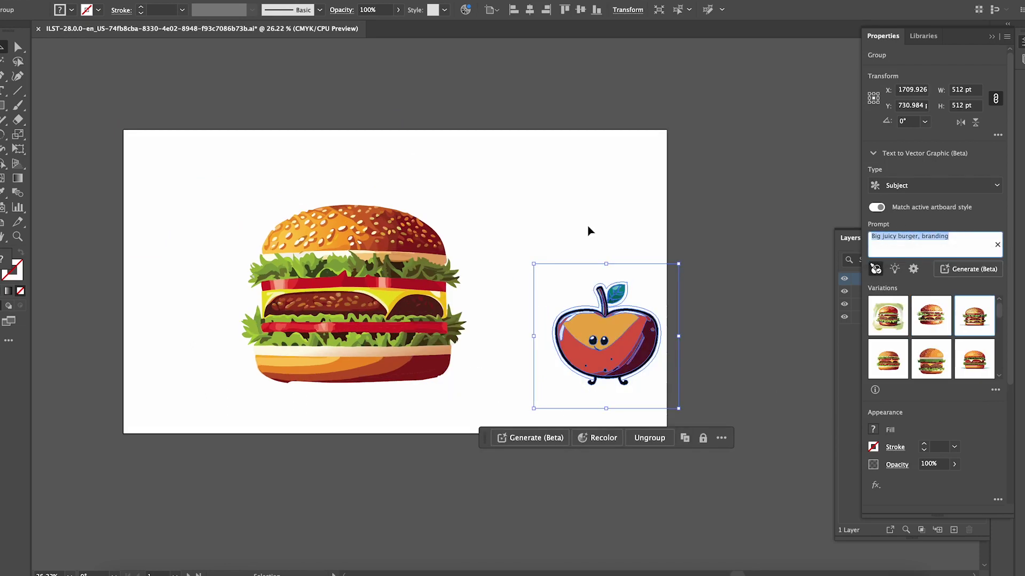
{"action": "type", "text": "a funny"}
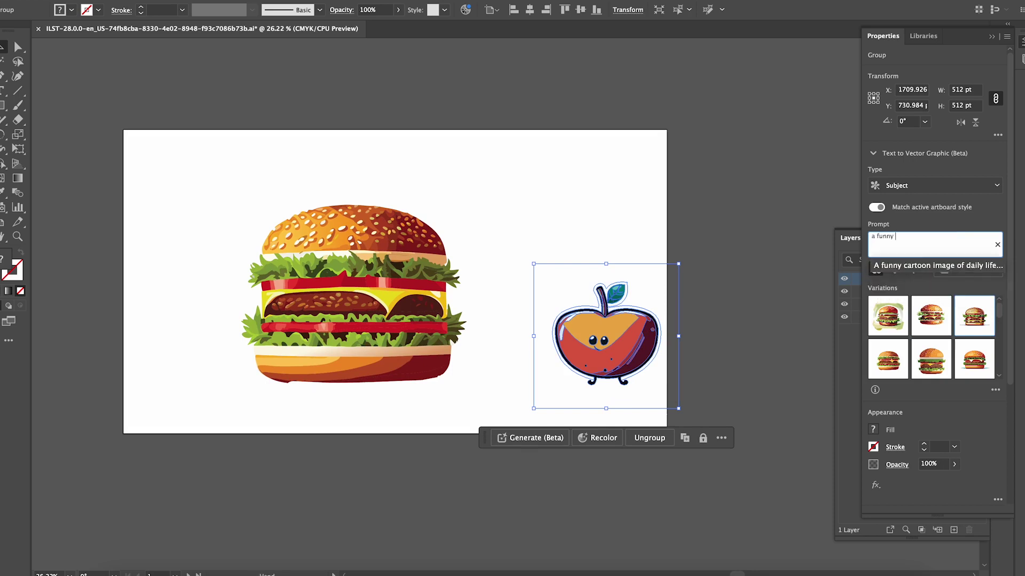
{"action": "type", "text": " cartoon of "}
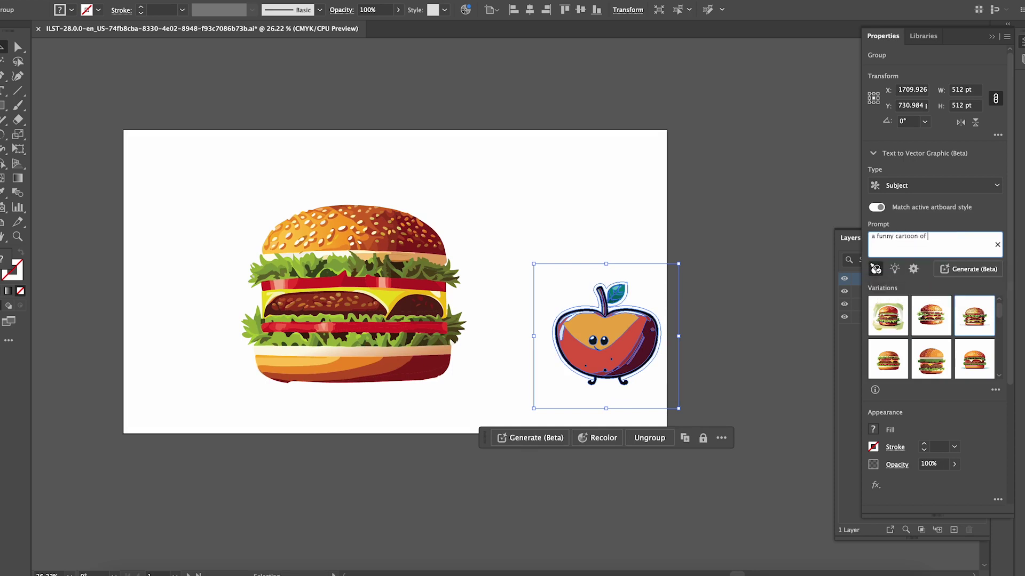
{"action": "type", "text": "daily life objects"}
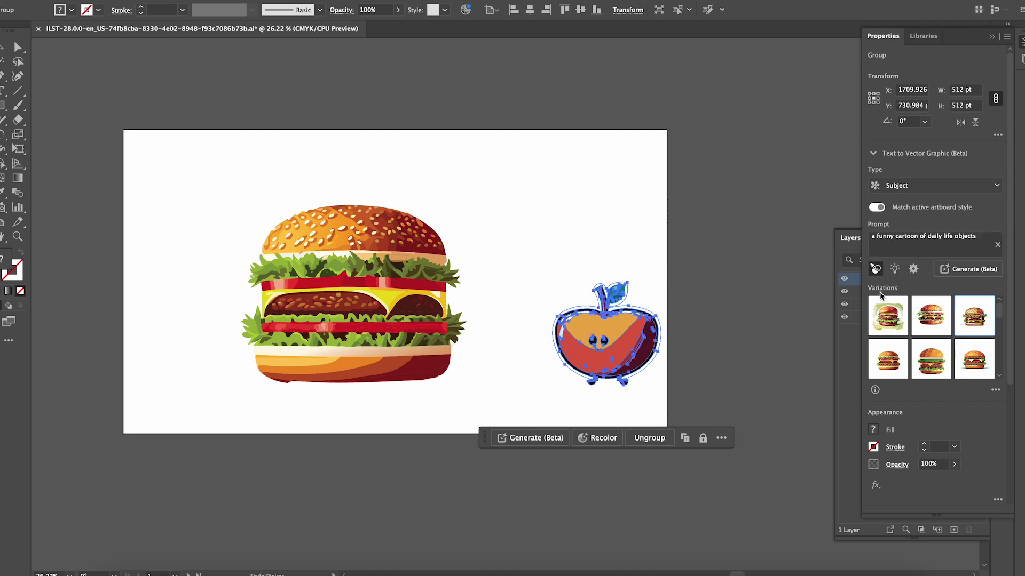
Use the burger as the style reference and generate daily-life cartoon objects in its style
{"action": "left_click", "coordinate": [876, 269]}
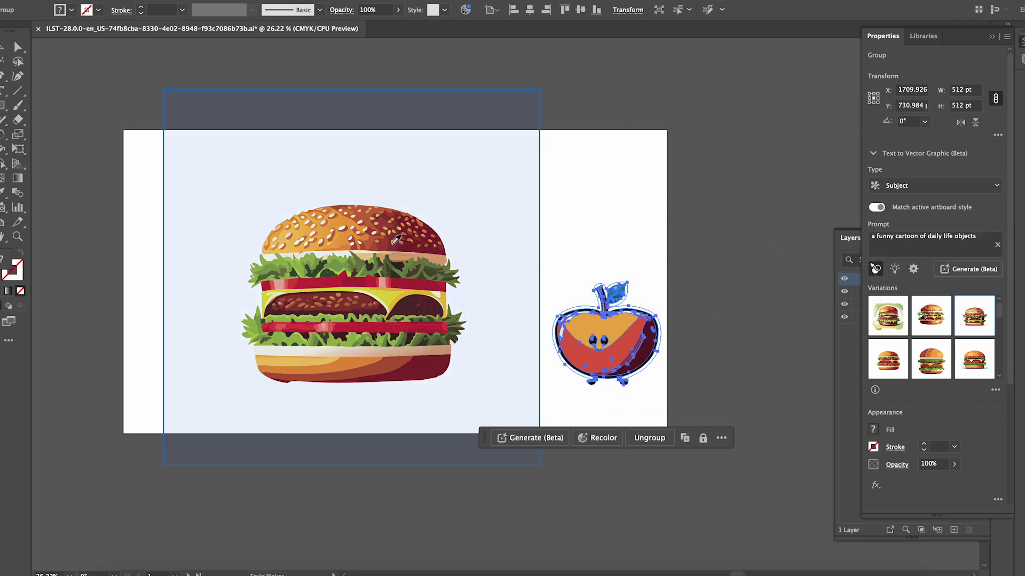
{"action": "left_click", "coordinate": [391, 243]}
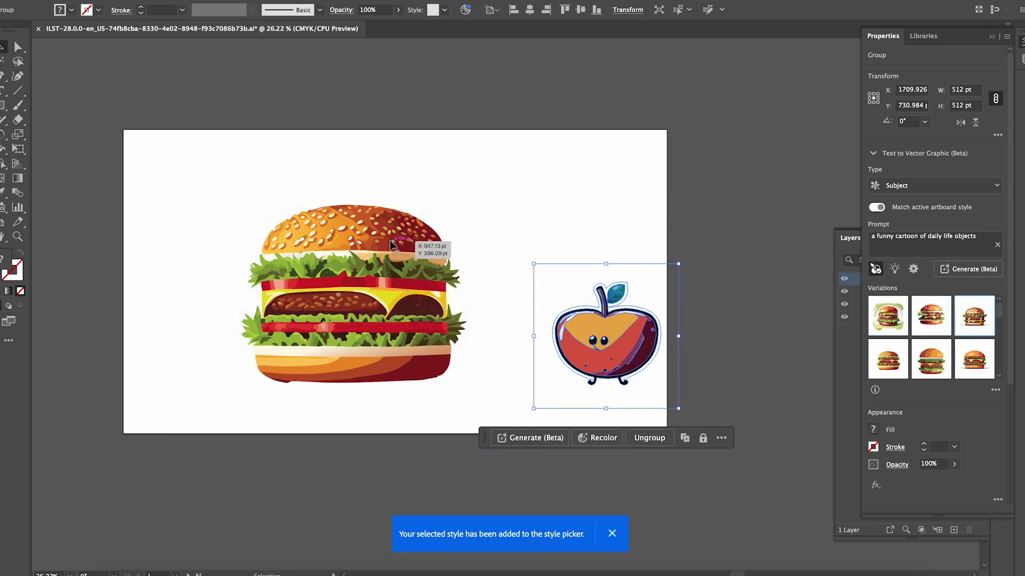
{"action": "left_click", "coordinate": [973, 272]}
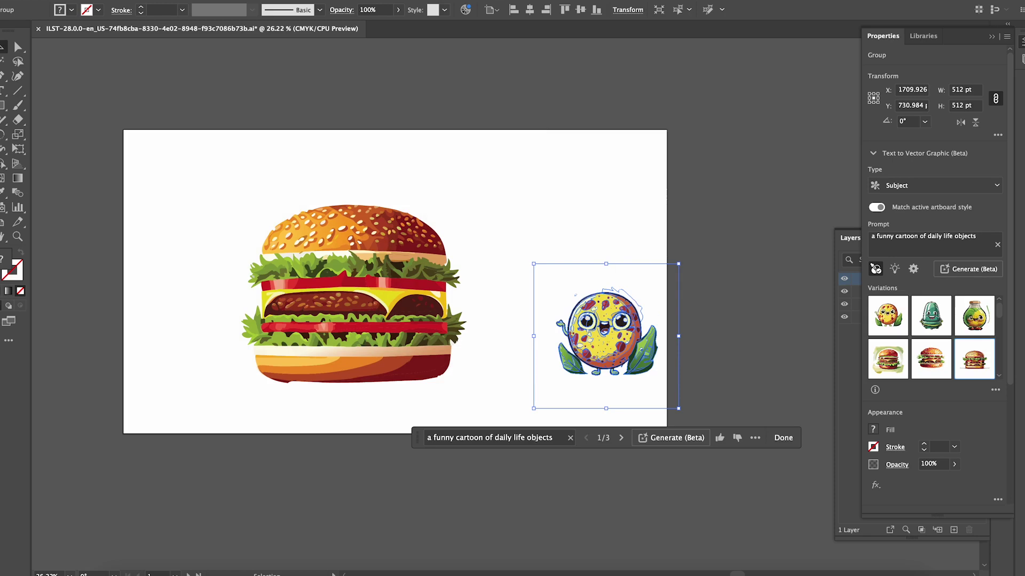
{"action": "left_click", "coordinate": [632, 263]}
{"action": "scroll", "coordinate": [640, 333], "scroll_direction": "up", "scroll_amount": 3}
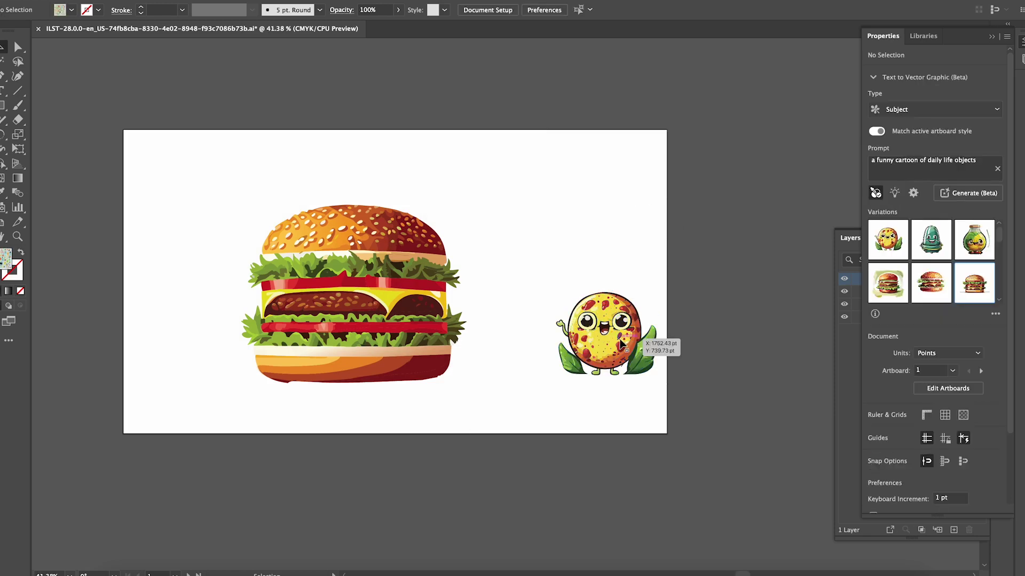
{"action": "scroll", "coordinate": [641, 334], "scroll_direction": "up", "scroll_amount": 2}
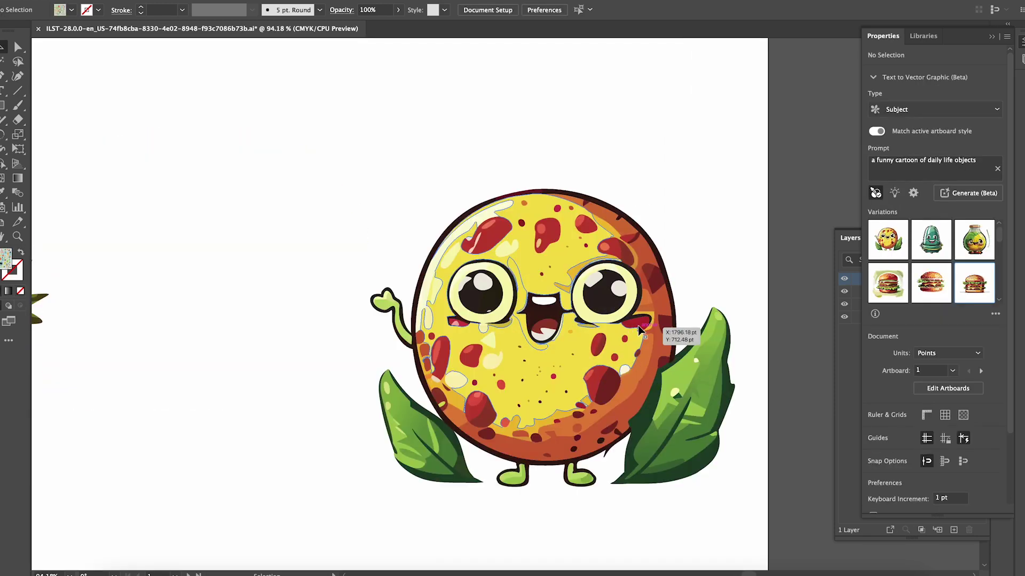
{"action": "scroll", "coordinate": [640, 329], "scroll_direction": "down", "scroll_amount": 3}
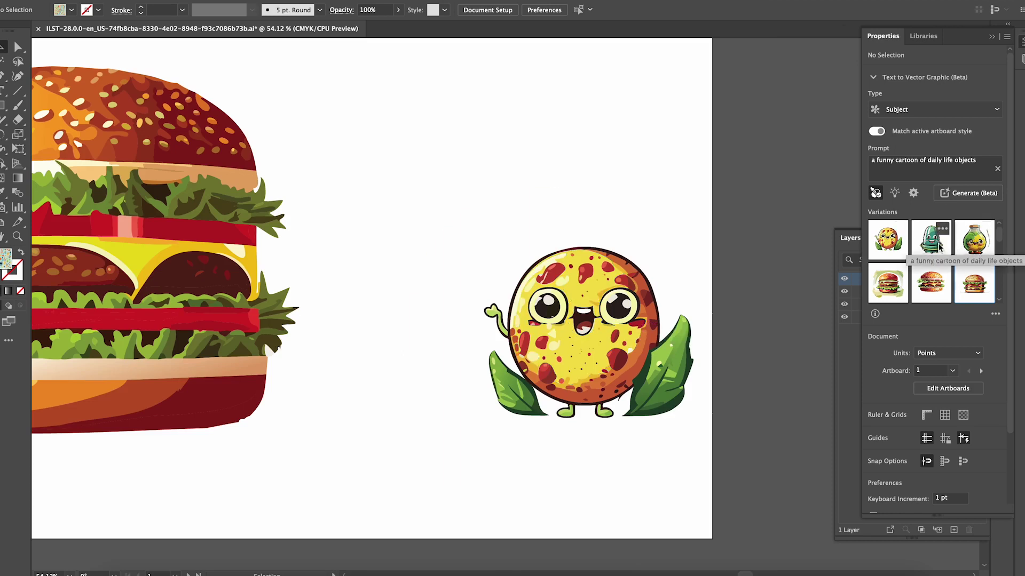
Swap the generated character for the green bottle variation and deselect it
{"action": "left_click", "coordinate": [934, 241]}
{"action": "left_click", "coordinate": [970, 332]}
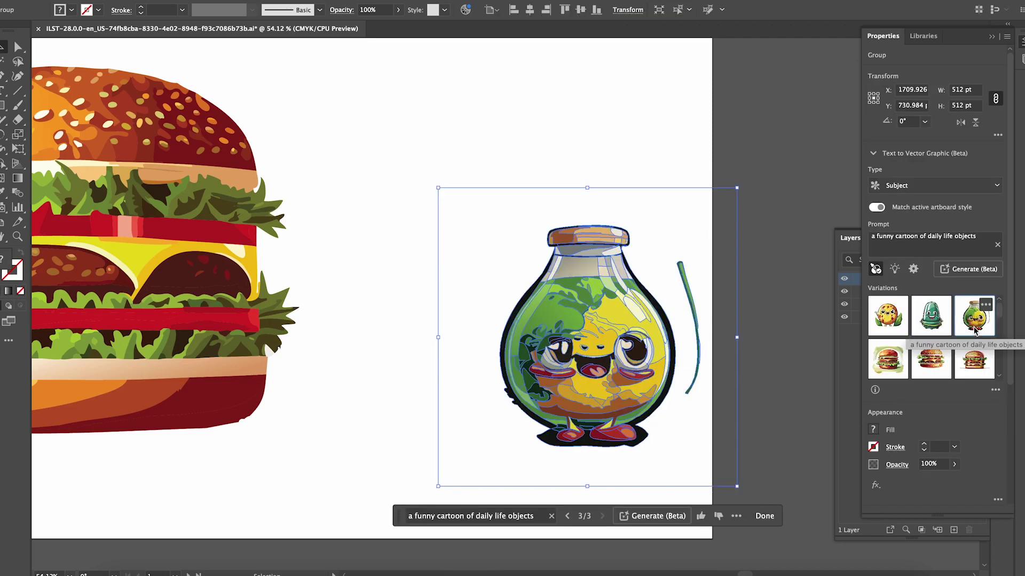
{"action": "left_click", "coordinate": [521, 97]}
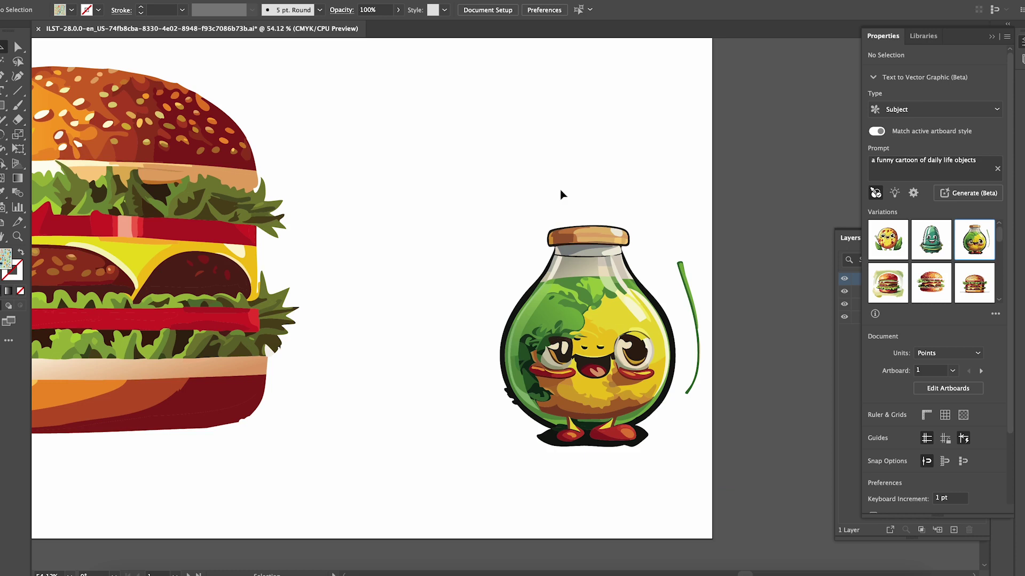
{"action": "scroll", "coordinate": [578, 277], "scroll_direction": "down", "scroll_amount": 2}
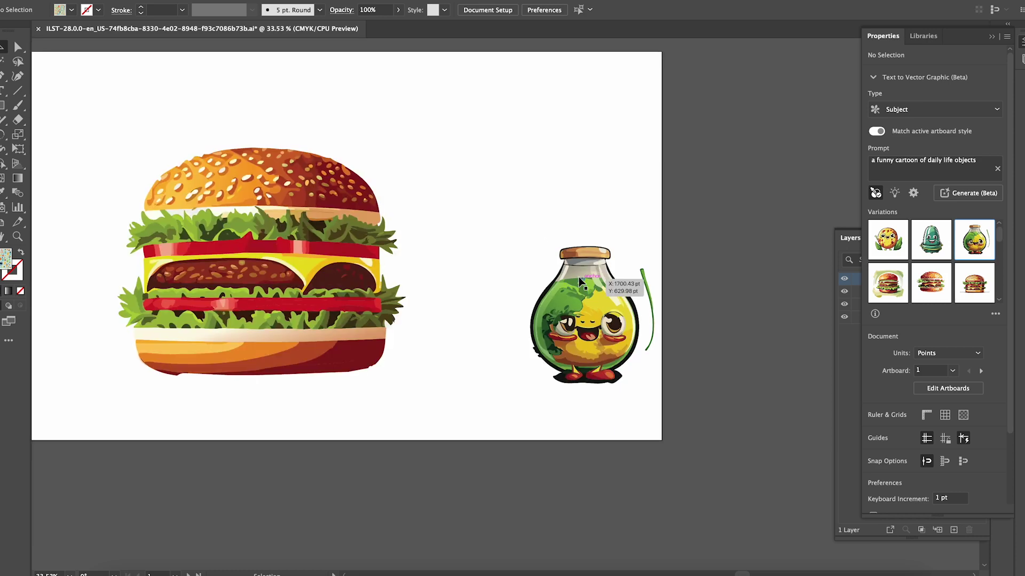
{"action": "scroll", "coordinate": [580, 281], "scroll_direction": "up", "scroll_amount": 3}
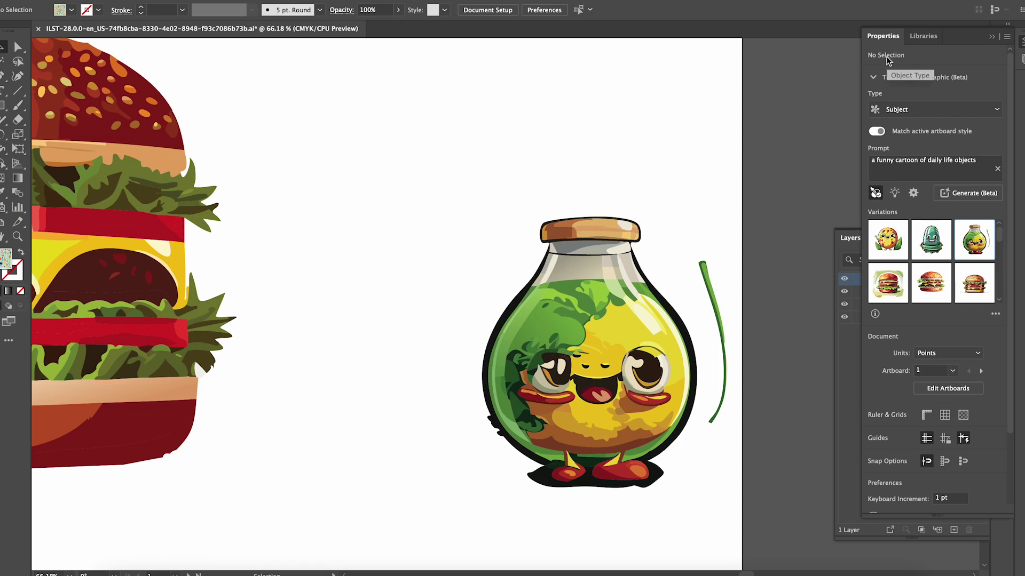
{"action": "left_click", "coordinate": [917, 111]}
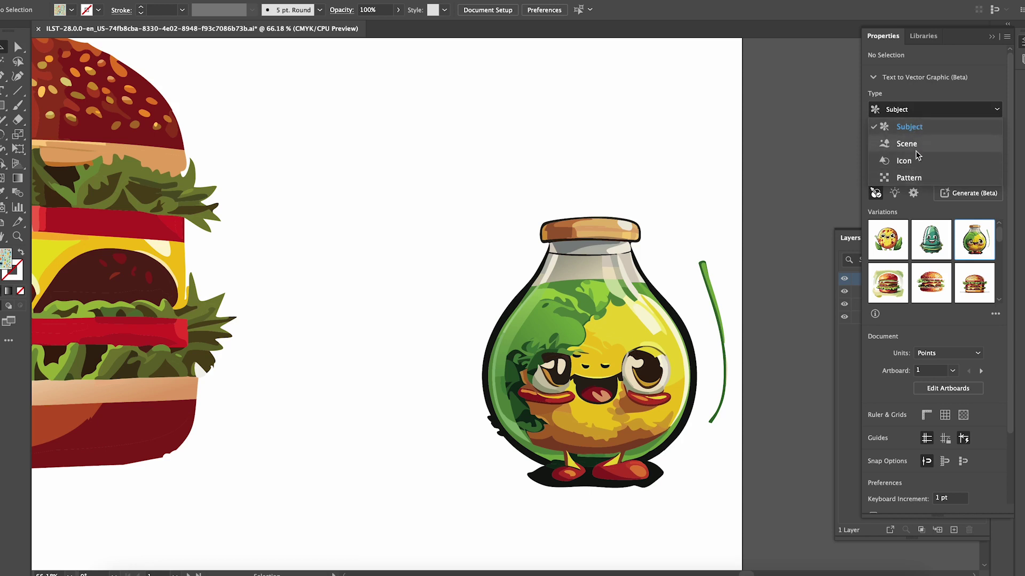
{"action": "left_click", "coordinate": [732, 210]}
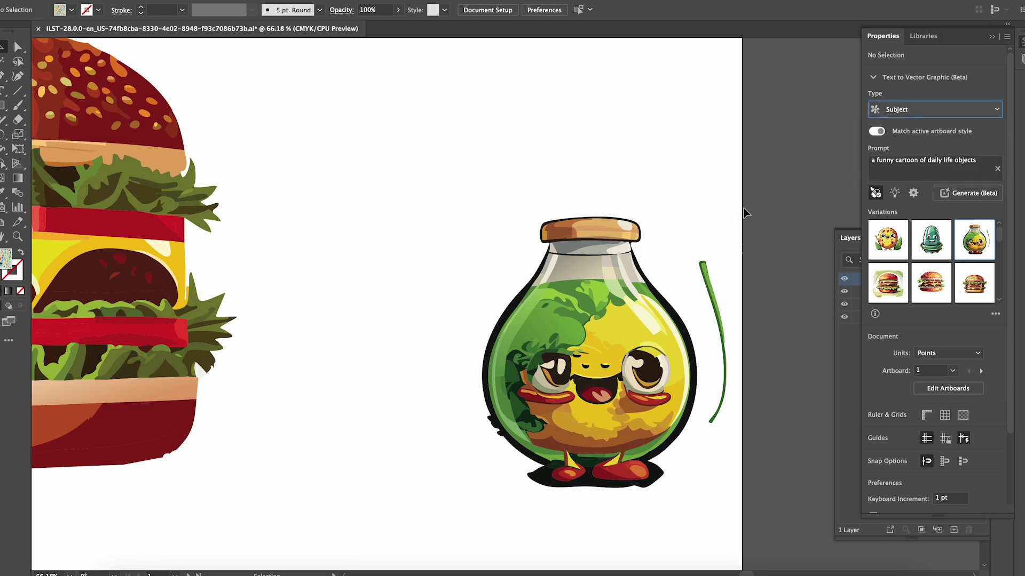
{"action": "scroll", "coordinate": [706, 320], "scroll_direction": "down", "scroll_amount": 5}
{"action": "scroll", "coordinate": [705, 319], "scroll_direction": "up", "scroll_amount": 3}
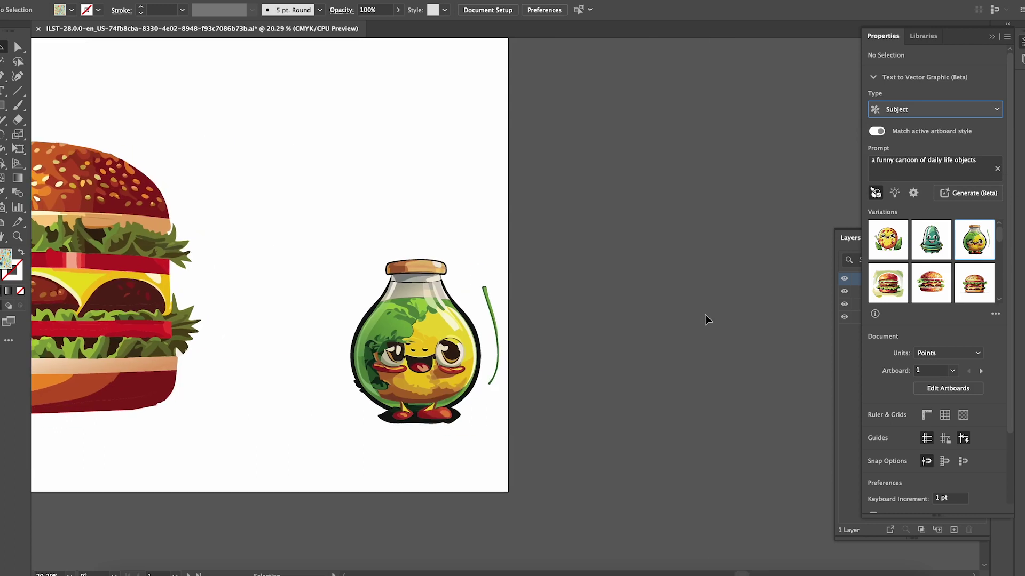
{"action": "scroll", "coordinate": [706, 314], "scroll_direction": "down", "scroll_amount": 2}
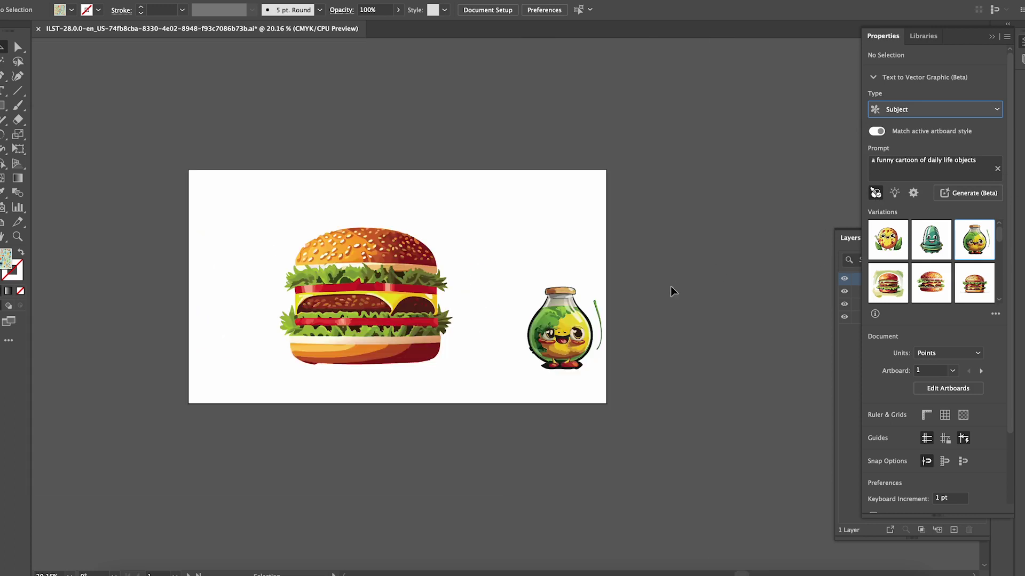
{"action": "scroll", "coordinate": [670, 290], "scroll_direction": "right", "scroll_amount": 5}
{"action": "scroll", "coordinate": [670, 291], "scroll_direction": "down", "scroll_amount": 2}
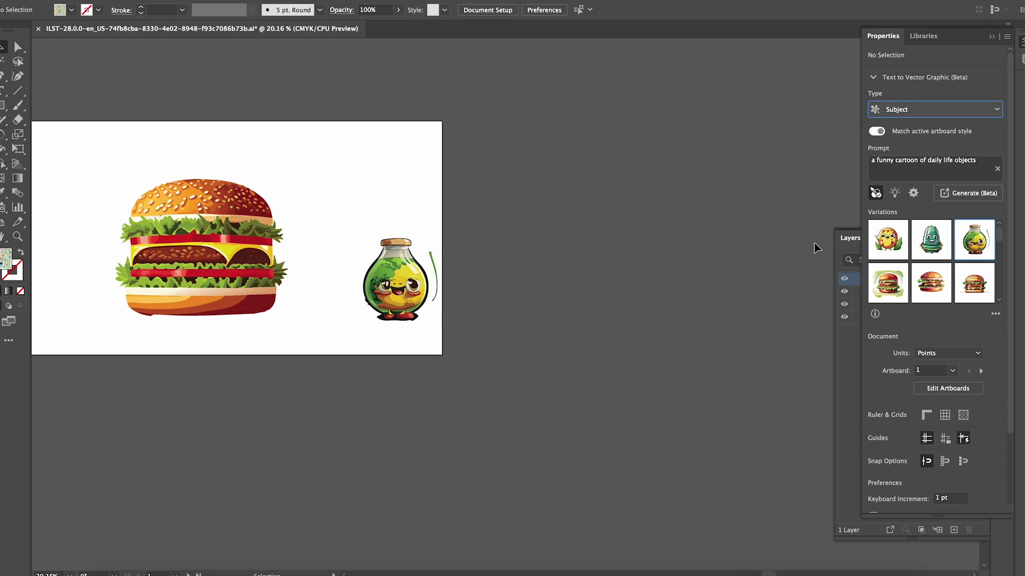
{"action": "left_click", "coordinate": [896, 198]}
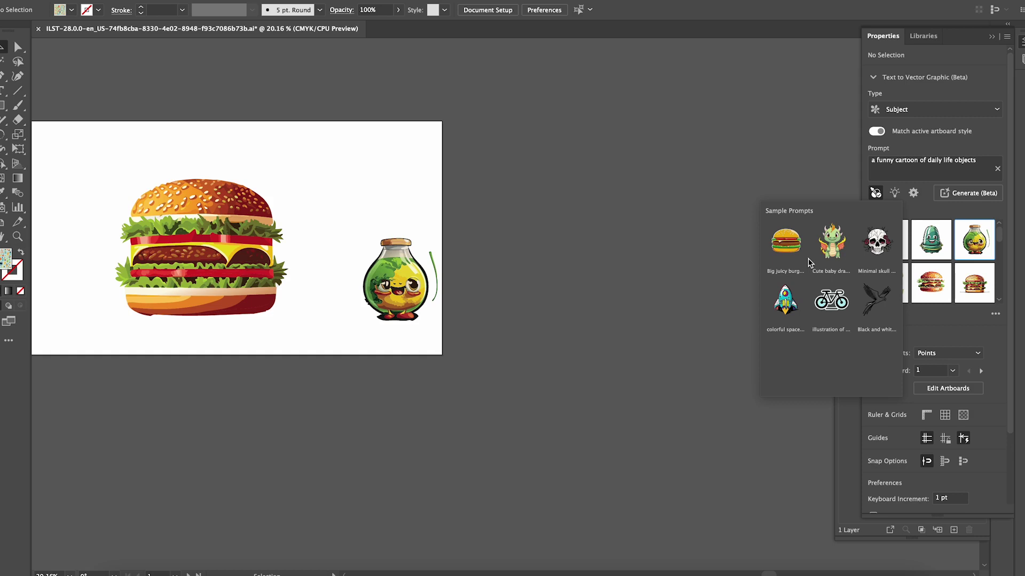
{"action": "left_click", "coordinate": [575, 232]}
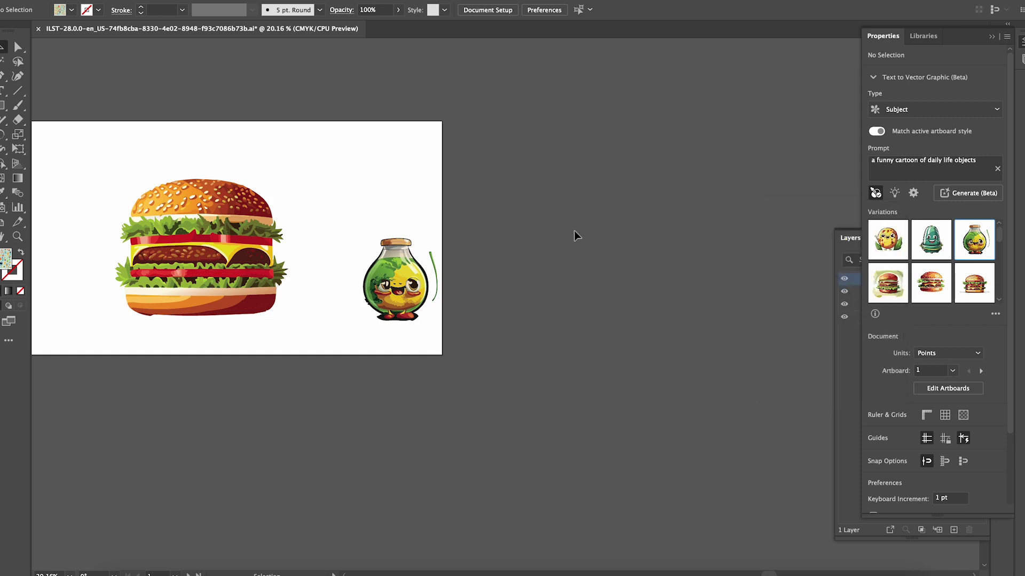